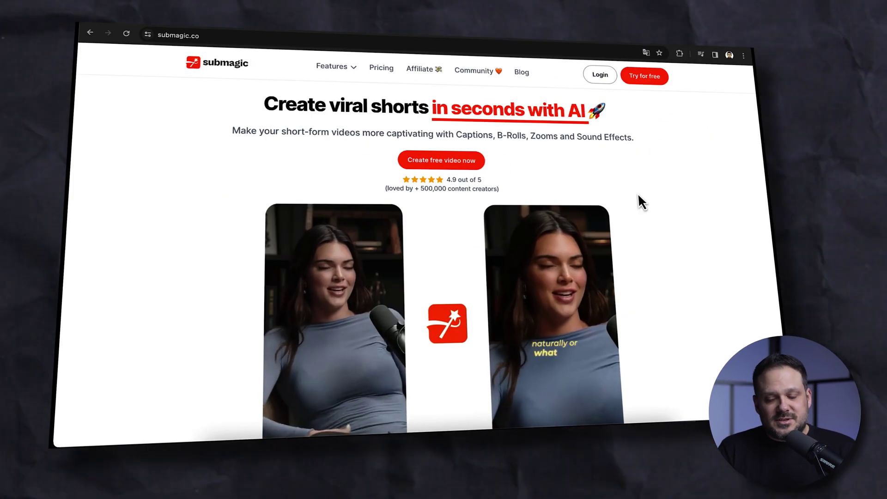
Step: Scroll through the Submagic landing page and pause the demo video
{"action": "scroll", "coordinate": [645, 203], "scroll_direction": "down", "scroll_amount": 5}
{"action": "scroll", "coordinate": [645, 203], "scroll_direction": "up", "scroll_amount": 5}
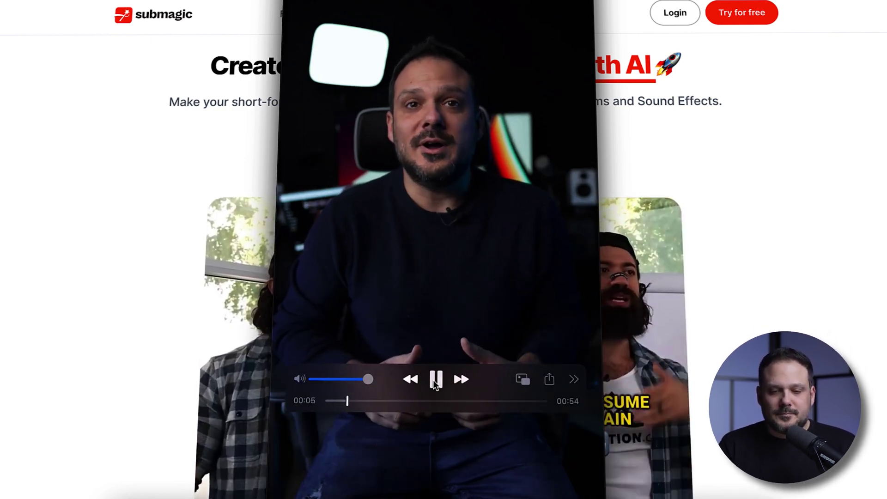
{"action": "left_click", "coordinate": [435, 382]}
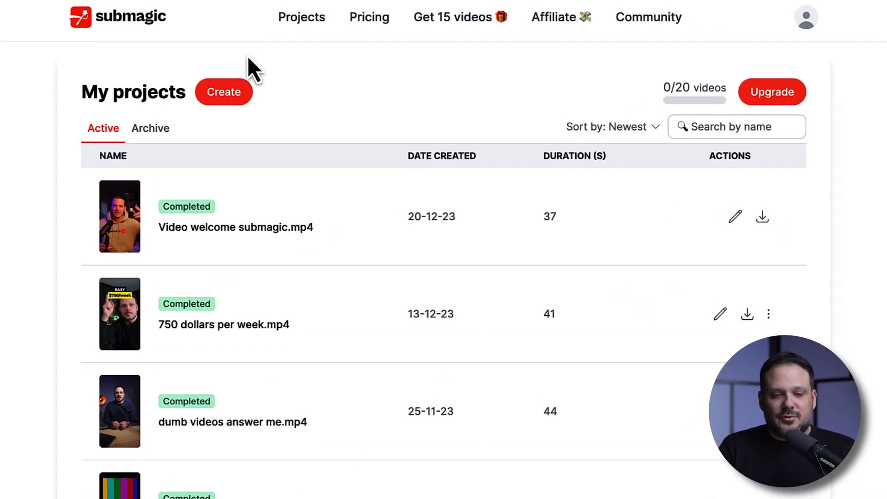
Step: Start a new project and choose Submagic Test Video.mp4 from the Skrivbord folder
{"action": "left_click", "coordinate": [217, 95]}
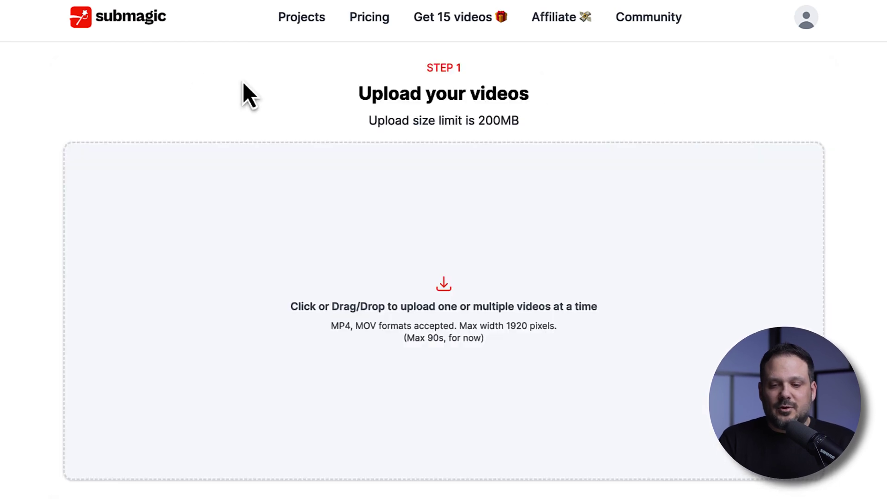
{"action": "left_click", "coordinate": [444, 279]}
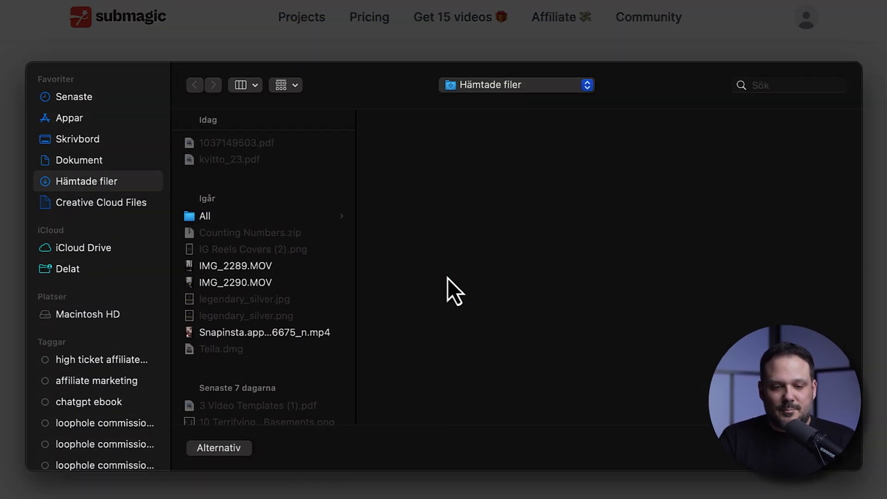
{"action": "left_click", "coordinate": [99, 141]}
{"action": "left_click", "coordinate": [268, 227]}
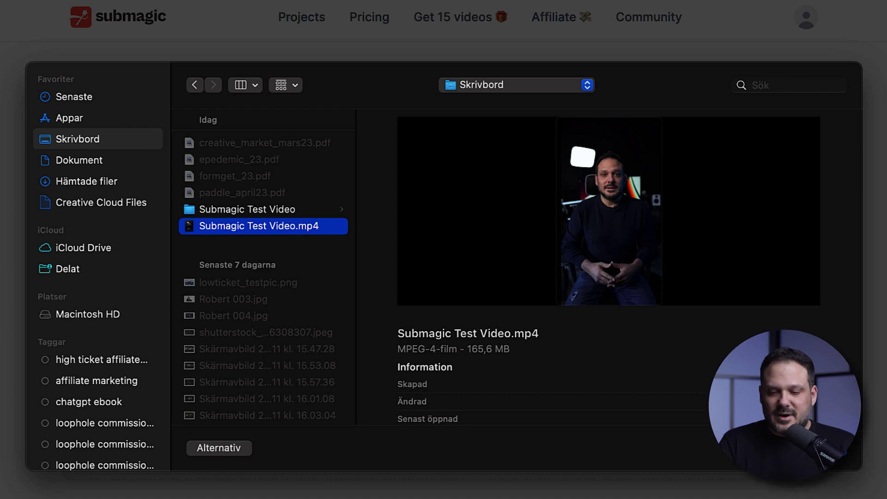
{"action": "left_click", "coordinate": [831, 473]}
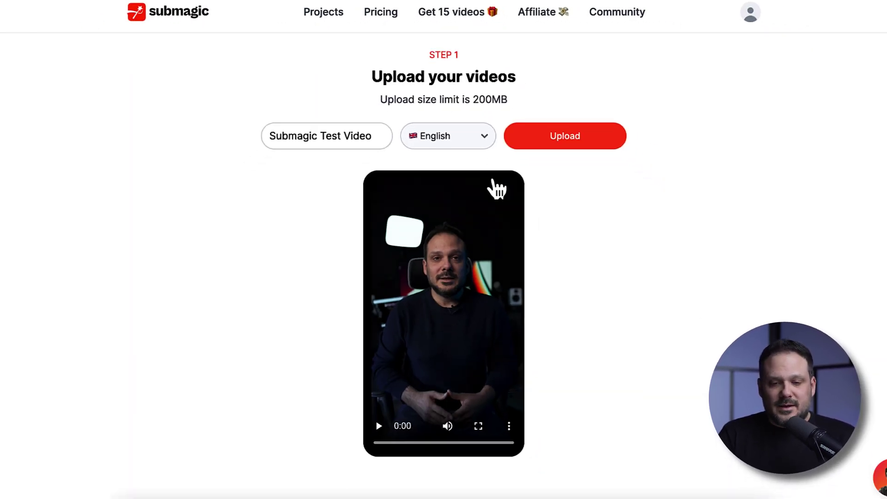
Step: Keep English as the caption language and upload the video
{"action": "left_click", "coordinate": [476, 136]}
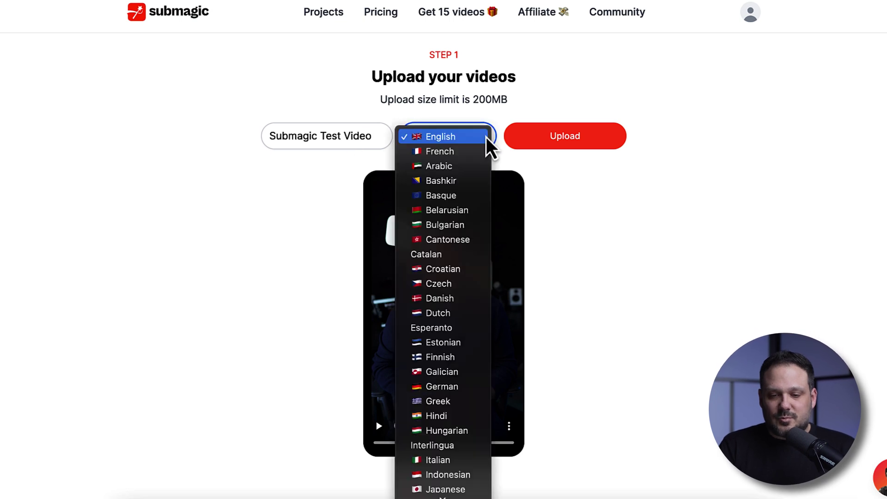
{"action": "left_click", "coordinate": [485, 136]}
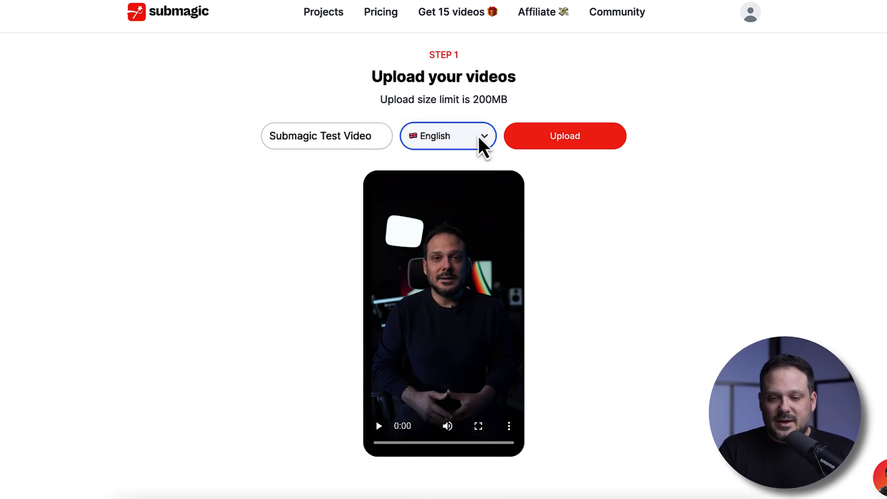
{"action": "left_click", "coordinate": [568, 137]}
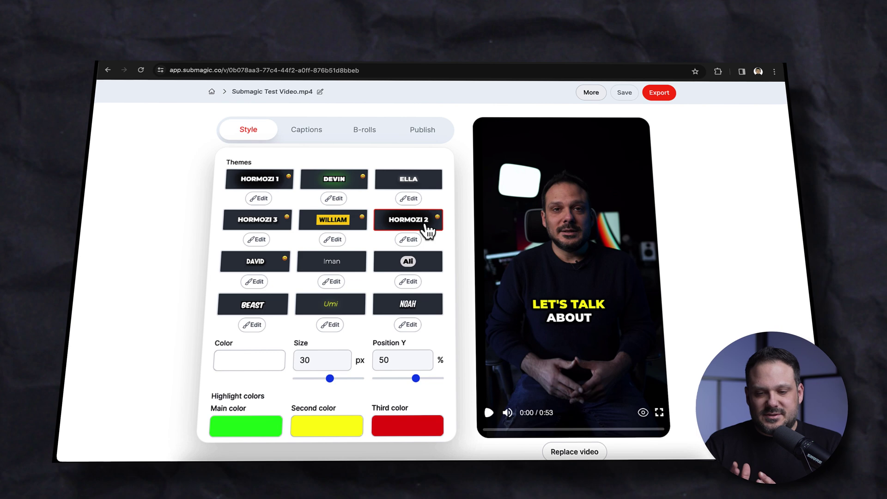
Step: Apply the Ali caption theme and look over the Captions, B-rolls and Publish tabs
{"action": "left_click", "coordinate": [409, 262]}
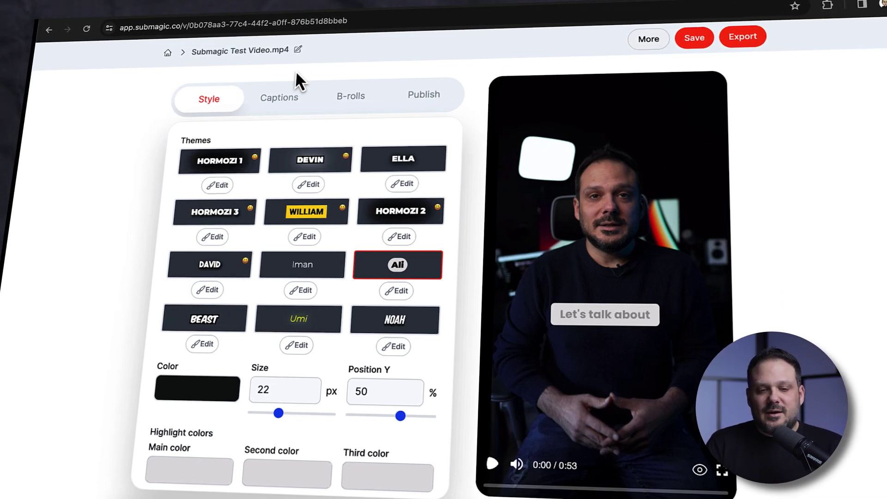
{"action": "left_click", "coordinate": [274, 101]}
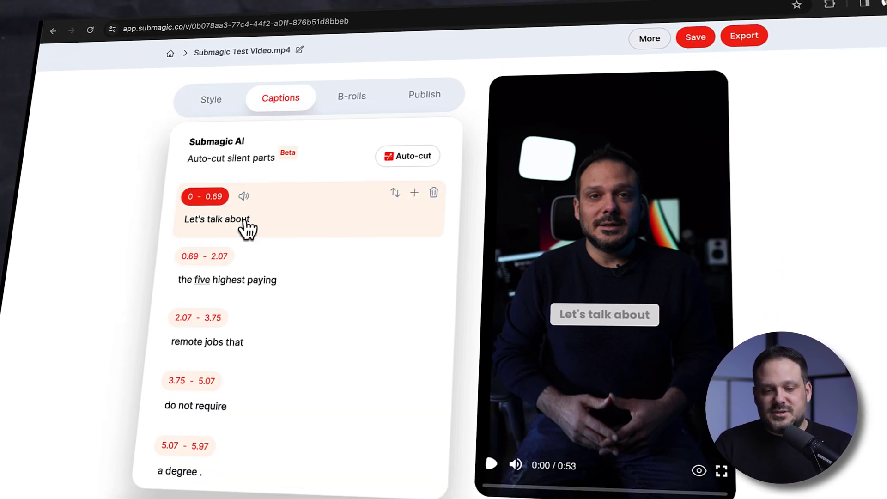
{"action": "scroll", "coordinate": [317, 298], "scroll_direction": "down", "scroll_amount": 3}
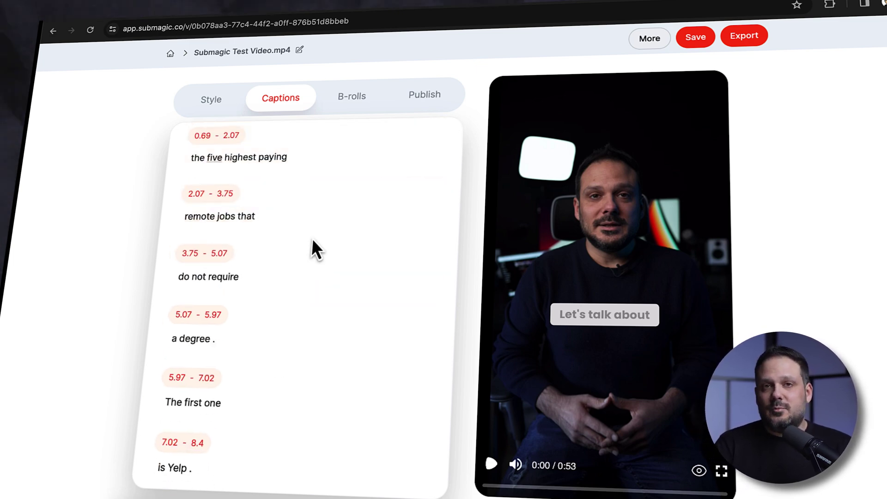
{"action": "scroll", "coordinate": [311, 238], "scroll_direction": "up", "scroll_amount": 3}
{"action": "left_click", "coordinate": [356, 99]}
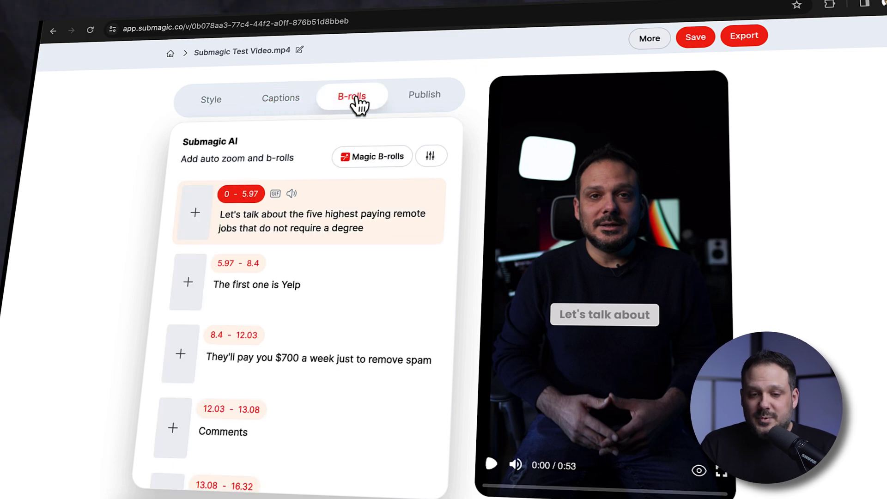
{"action": "left_click", "coordinate": [428, 97]}
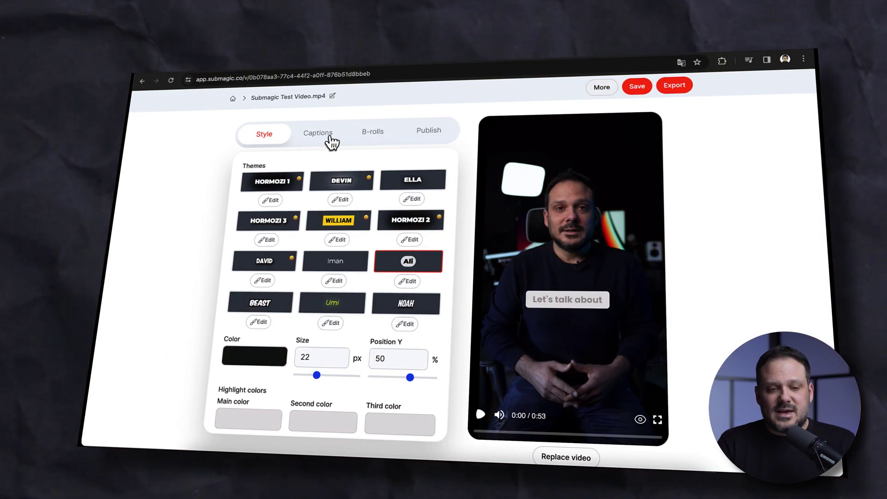
Step: Show the caption list, starting with 'Let's talk about' at 0–0.69 s
{"action": "left_click", "coordinate": [327, 137]}
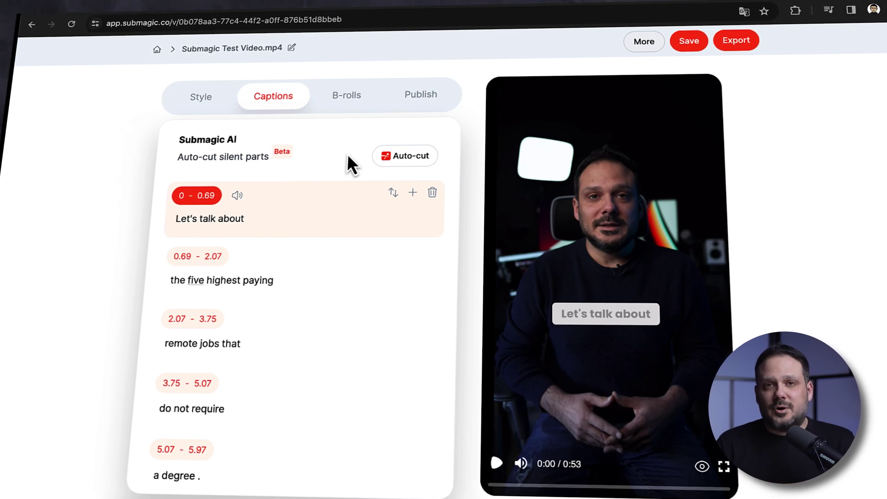
Step: Apply the Ella caption theme and open its Custom 0 style settings
{"action": "left_click", "coordinate": [200, 98]}
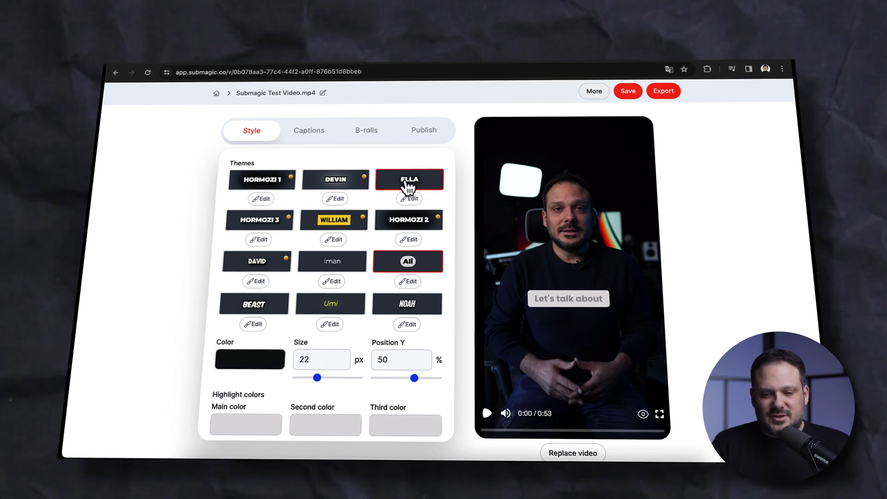
{"action": "left_click", "coordinate": [409, 182]}
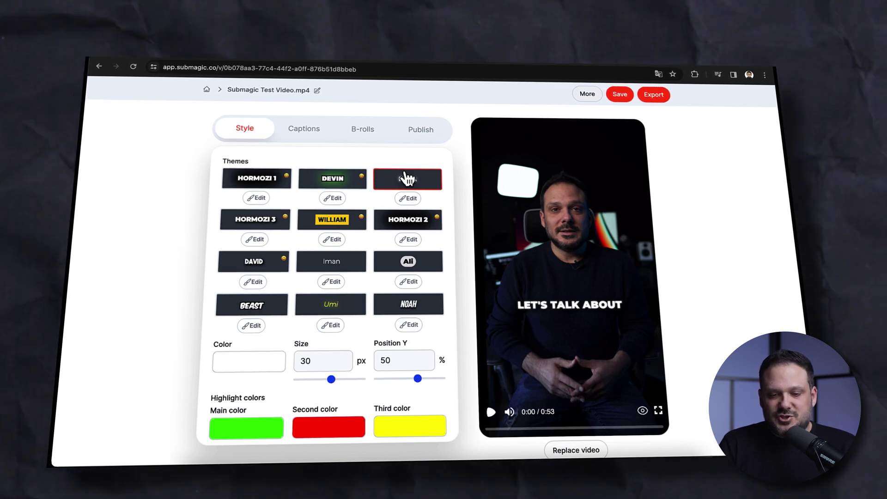
{"action": "left_click", "coordinate": [407, 198]}
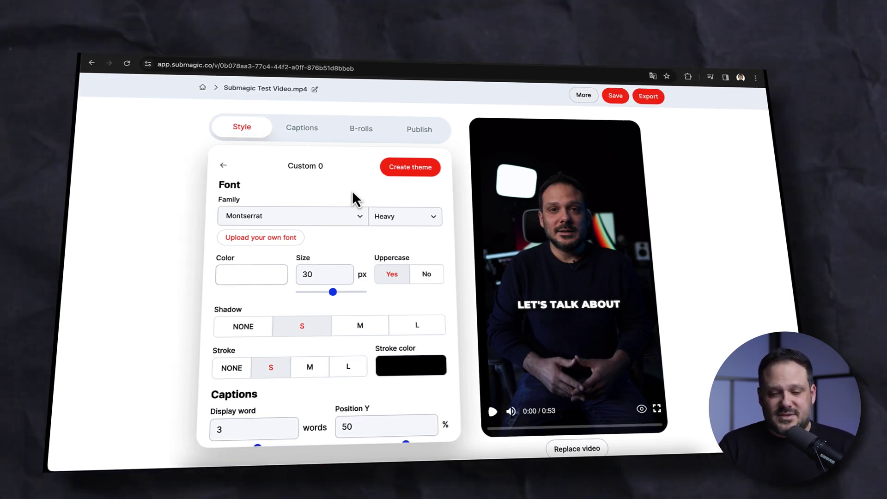
Step: Set caption size to 32 px, keep three words per caption, and raise captions to 43%
{"action": "scroll", "coordinate": [354, 199], "scroll_direction": "down", "scroll_amount": 1}
{"action": "scroll", "coordinate": [352, 191], "scroll_direction": "up", "scroll_amount": 1}
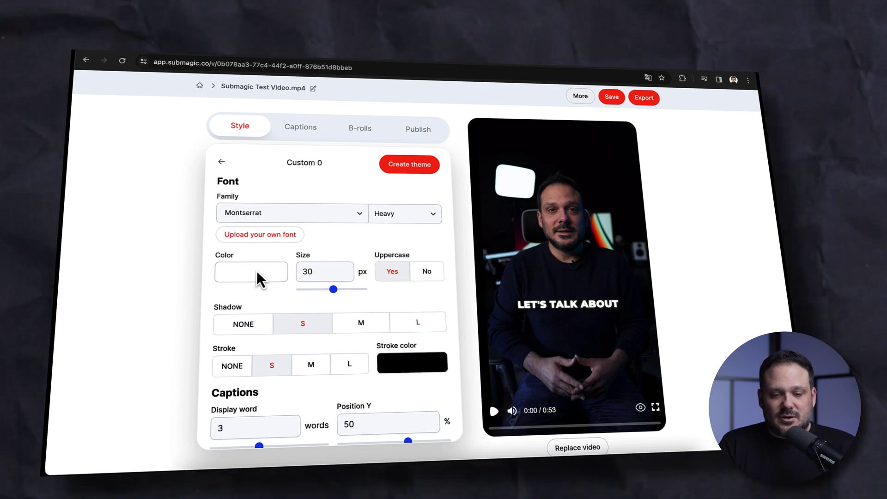
{"action": "left_click_drag", "start_coordinate": [333, 289], "coordinate": [340, 299]}
{"action": "scroll", "coordinate": [432, 240], "scroll_direction": "down", "scroll_amount": 2}
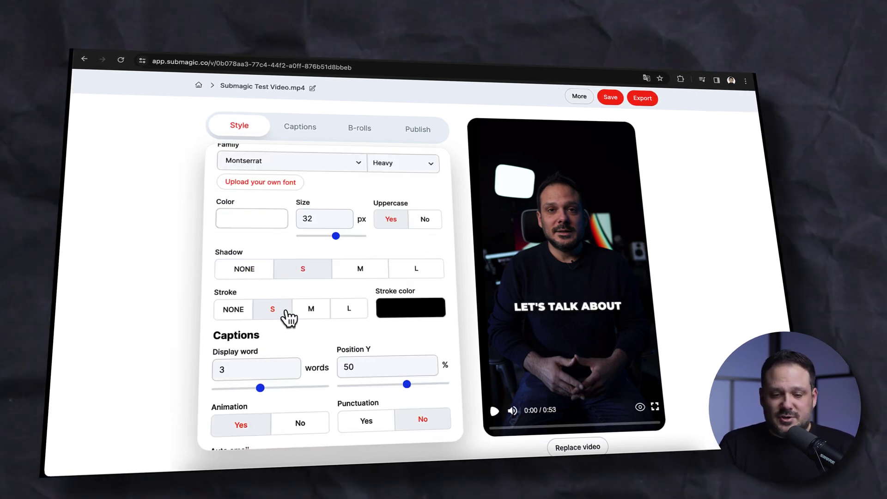
{"action": "scroll", "coordinate": [341, 311], "scroll_direction": "down", "scroll_amount": 2}
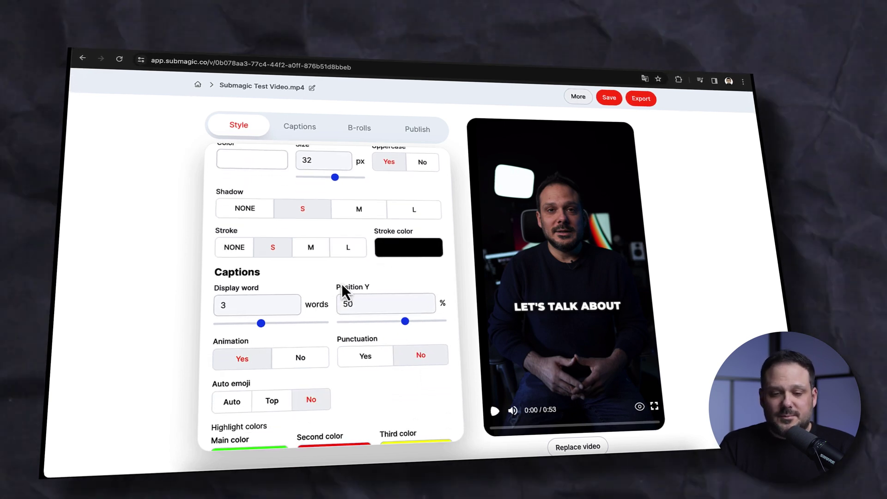
{"action": "scroll", "coordinate": [342, 283], "scroll_direction": "down", "scroll_amount": 2}
{"action": "mouse_move", "coordinate": [259, 267]}
{"action": "left_mouse_down"}
{"action": "mouse_move", "coordinate": [241, 266]}
{"action": "mouse_move", "coordinate": [261, 266]}
{"action": "left_mouse_up"}
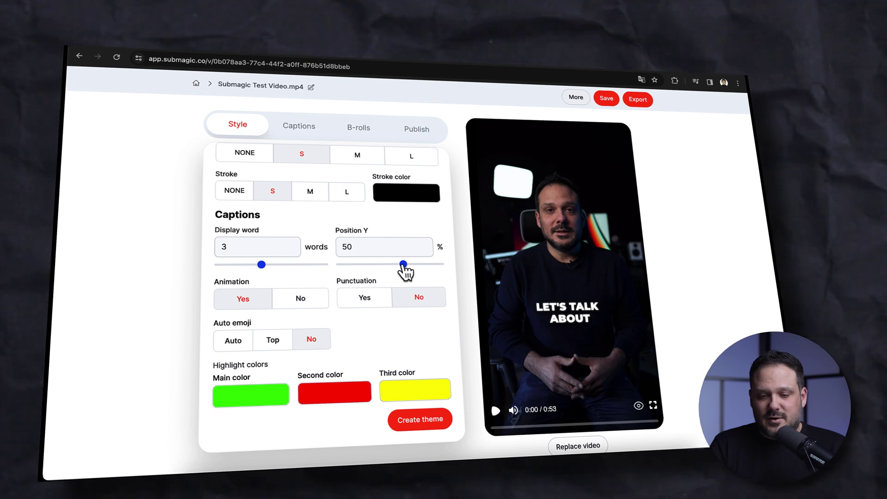
{"action": "left_click_drag", "start_coordinate": [404, 264], "coordinate": [395, 266]}
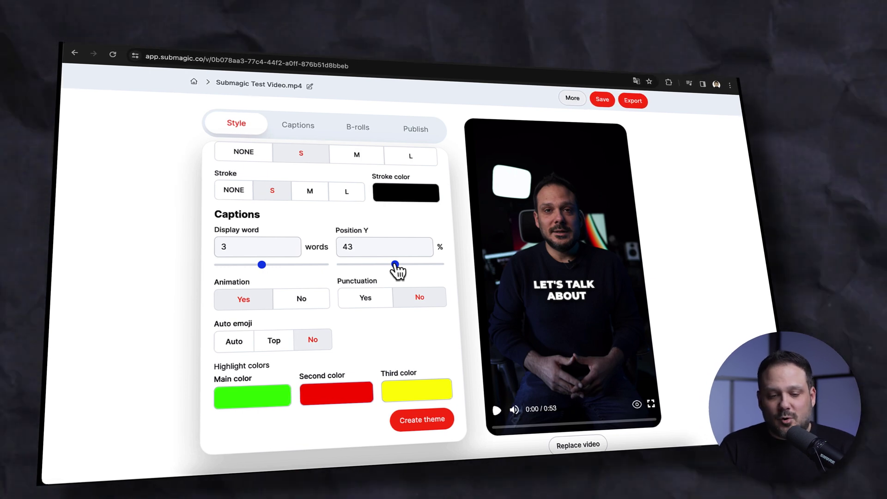
Step: Turn on animated automatic emojis and play the preview to check the captions
{"action": "left_click", "coordinate": [236, 343]}
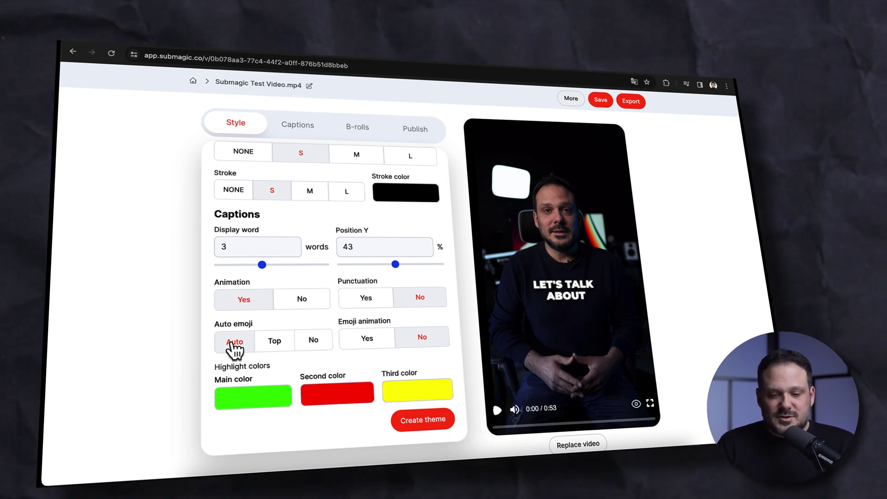
{"action": "left_click", "coordinate": [372, 341]}
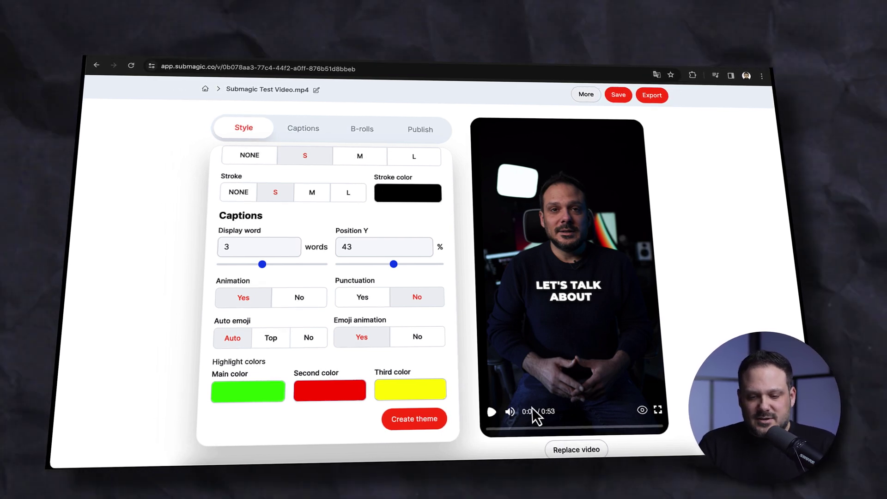
{"action": "left_click", "coordinate": [492, 412]}
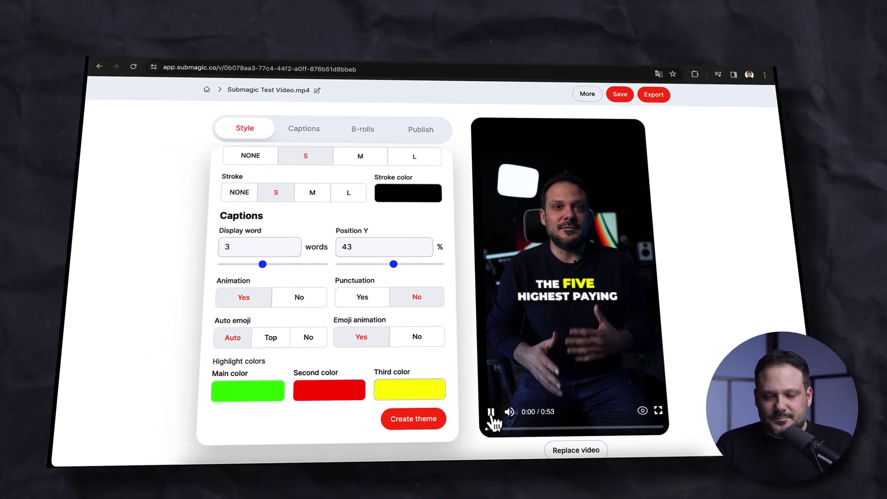
{"action": "left_click", "coordinate": [491, 415]}
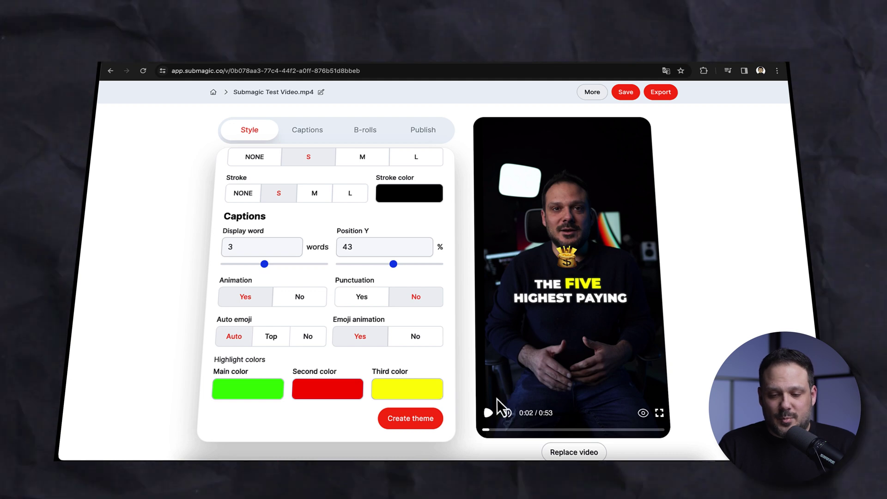
{"action": "left_click", "coordinate": [488, 414]}
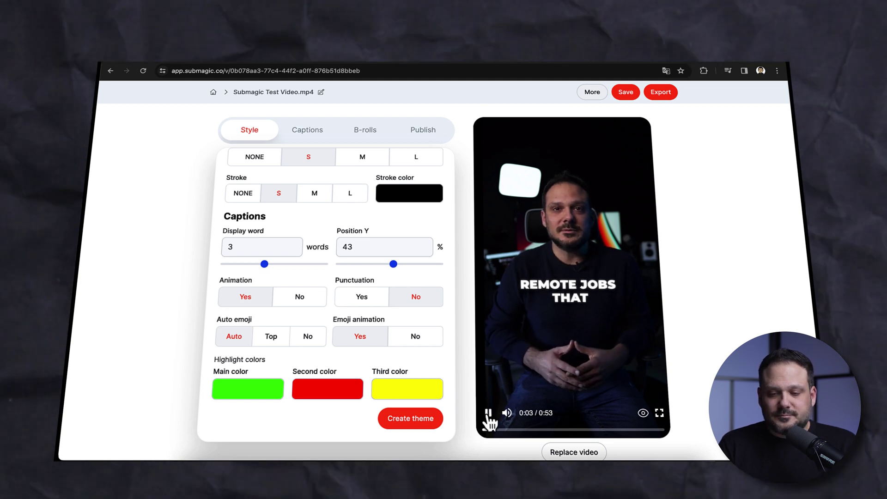
{"action": "left_click", "coordinate": [488, 413]}
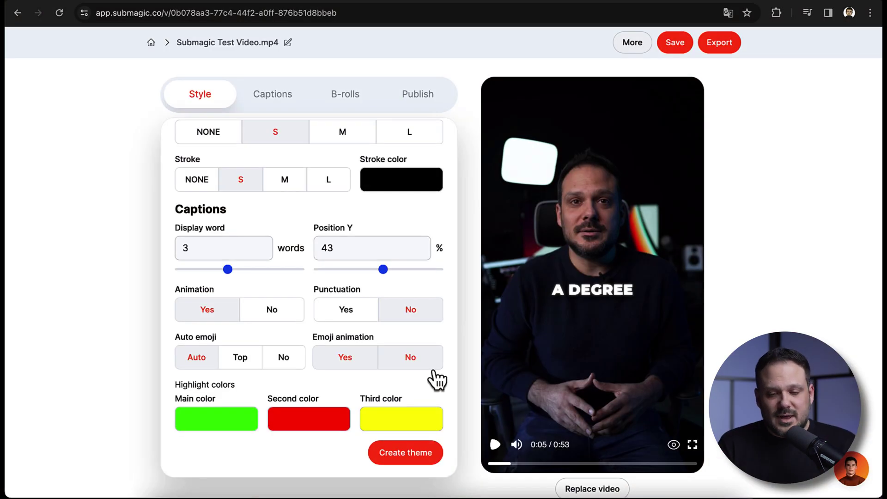
{"action": "scroll", "coordinate": [435, 378], "scroll_direction": "up", "scroll_amount": 5}
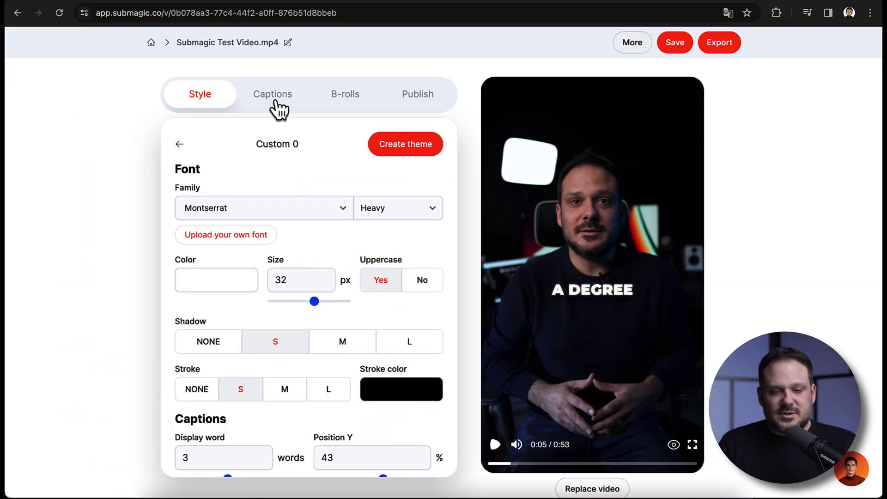
Step: Find the 'the five highest paying' caption line in the Captions list
{"action": "left_click", "coordinate": [280, 106]}
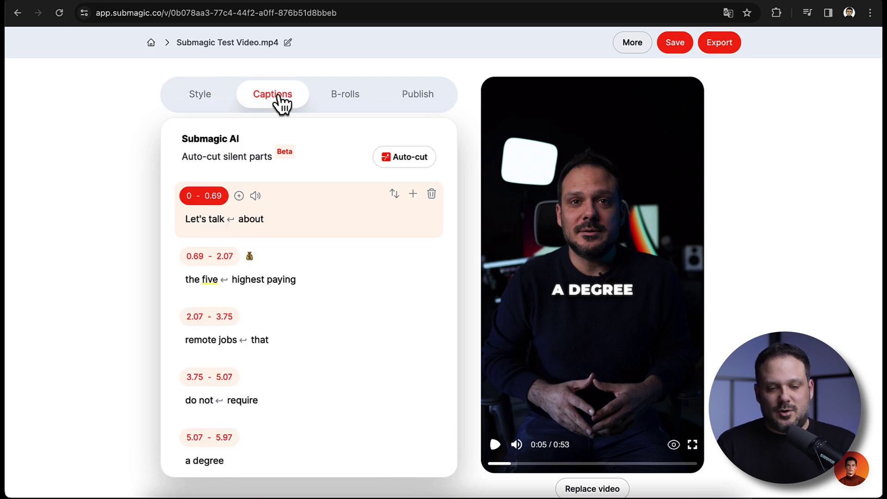
{"action": "left_click", "coordinate": [341, 213]}
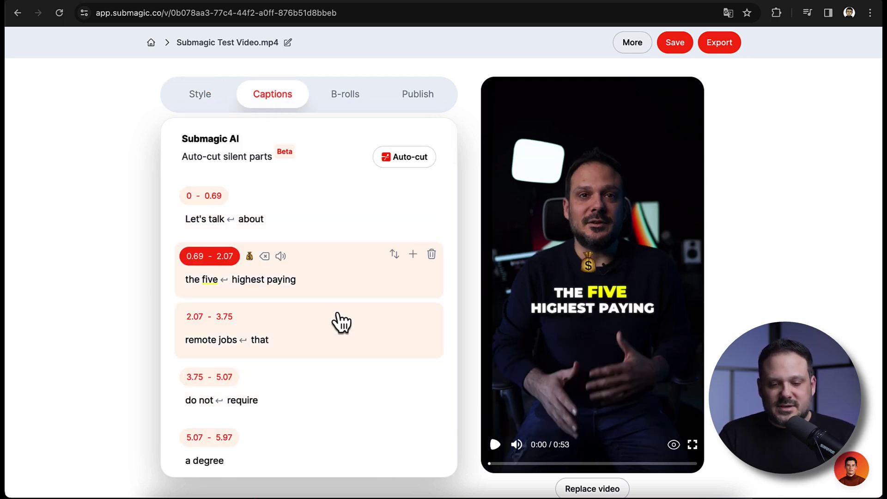
{"action": "left_click", "coordinate": [340, 390]}
{"action": "left_click", "coordinate": [340, 289]}
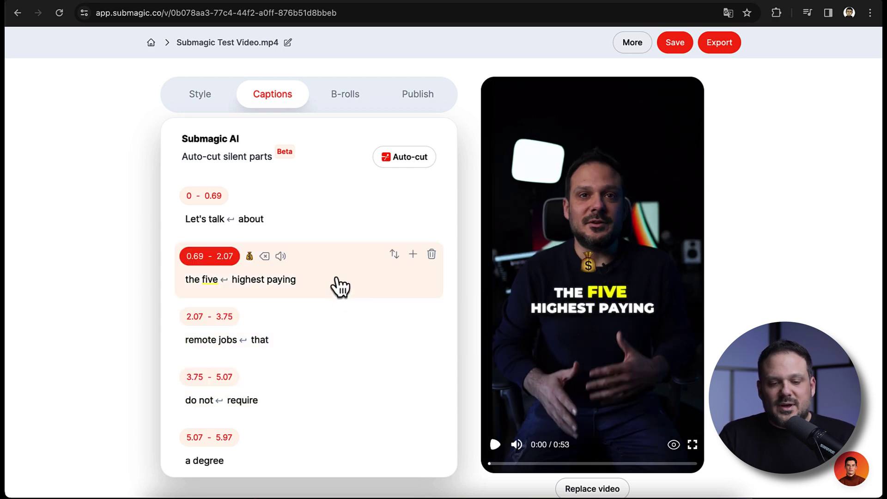
{"action": "left_click", "coordinate": [281, 282]}
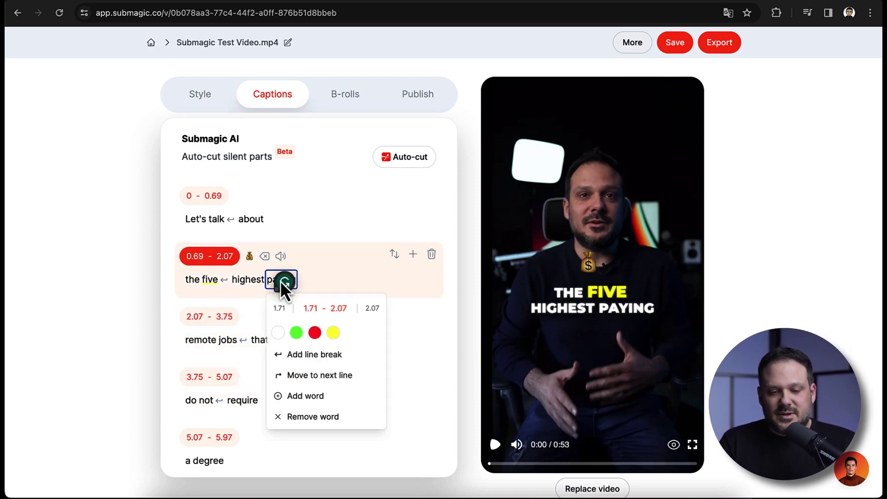
{"action": "left_click", "coordinate": [247, 280]}
{"action": "left_click", "coordinate": [212, 279]}
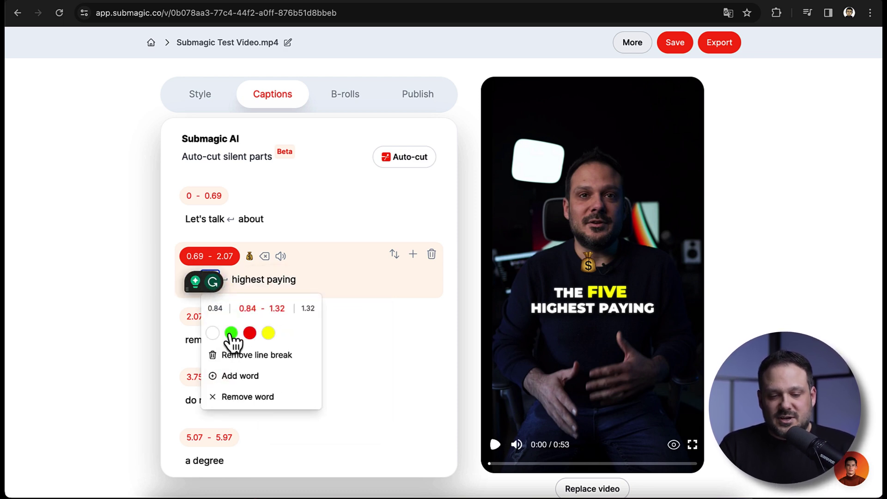
{"action": "left_click", "coordinate": [327, 291]}
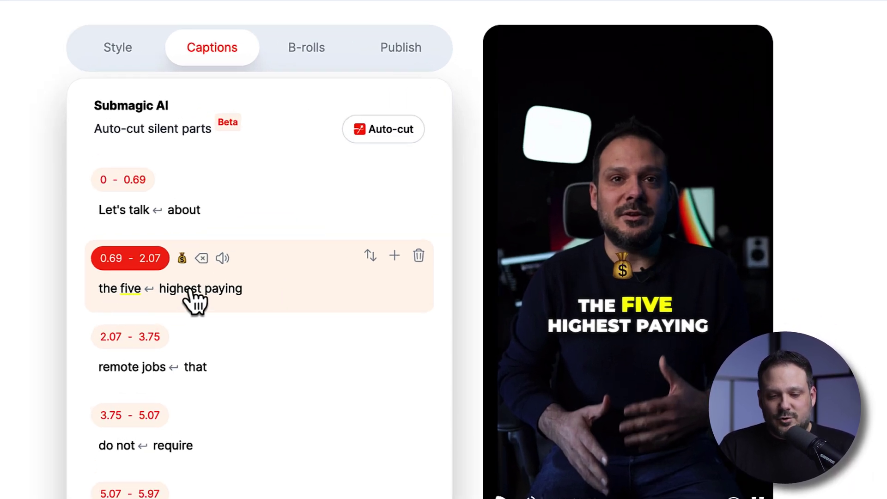
Step: Make the word FIVE plain white, briefly trying red before reverting to white
{"action": "left_click", "coordinate": [131, 291]}
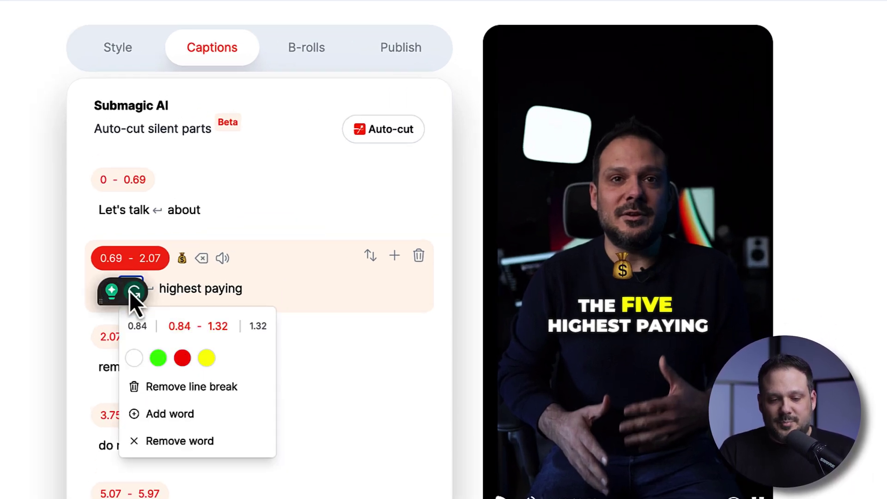
{"action": "left_click", "coordinate": [134, 359]}
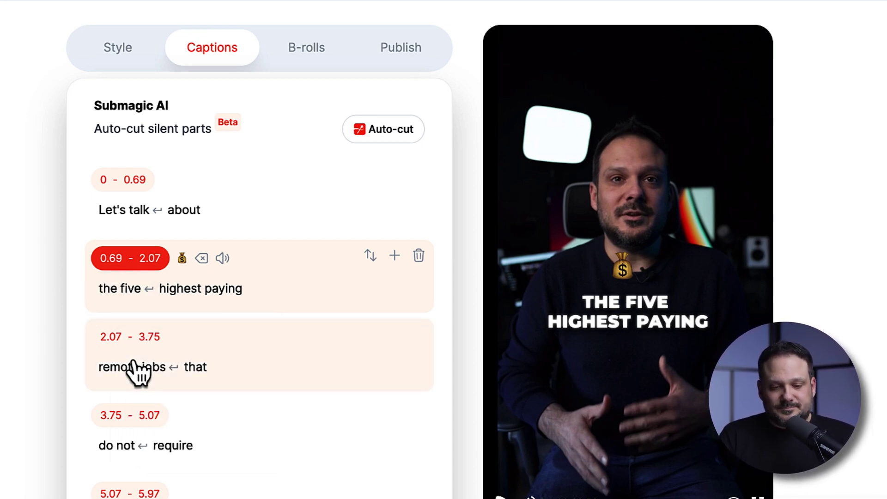
{"action": "left_click", "coordinate": [132, 291]}
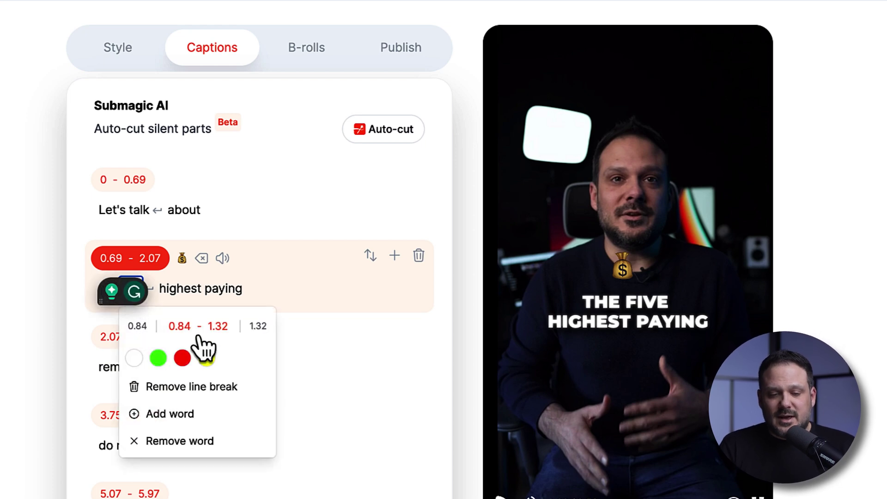
{"action": "left_click", "coordinate": [183, 358]}
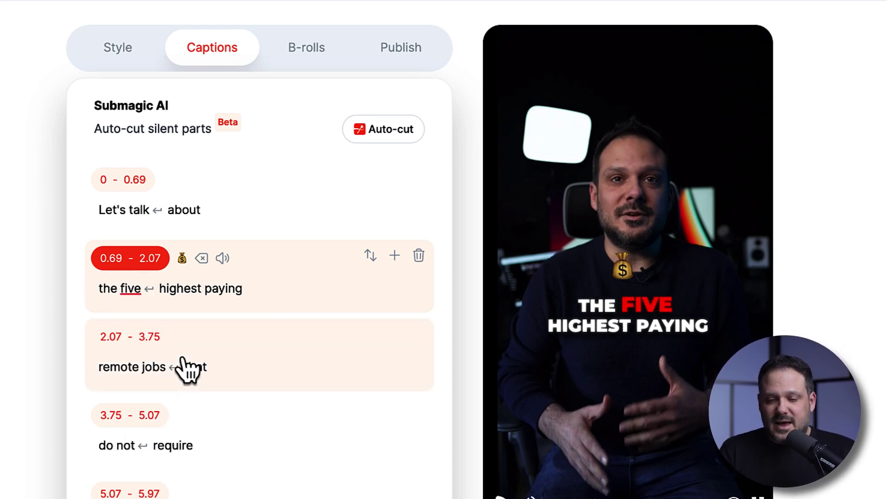
{"action": "left_click", "coordinate": [133, 290]}
{"action": "left_click", "coordinate": [133, 358]}
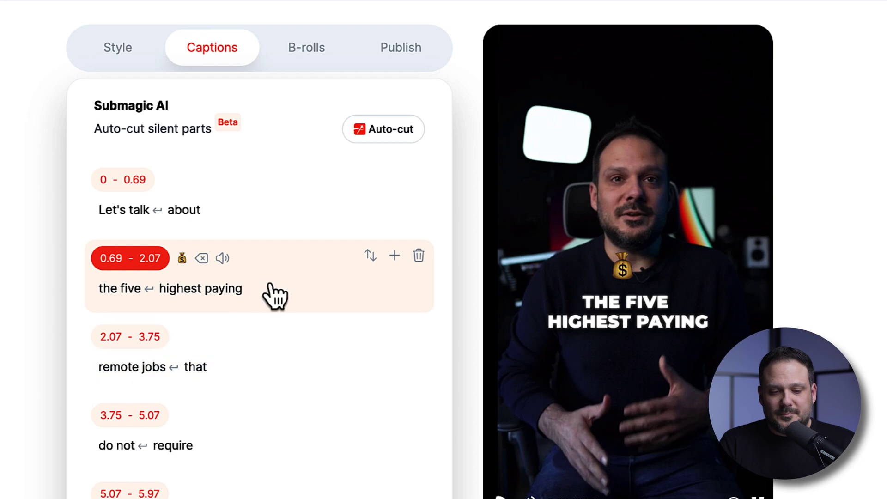
{"action": "left_click", "coordinate": [182, 257]}
{"action": "scroll", "coordinate": [276, 388], "scroll_direction": "down", "scroll_amount": 3}
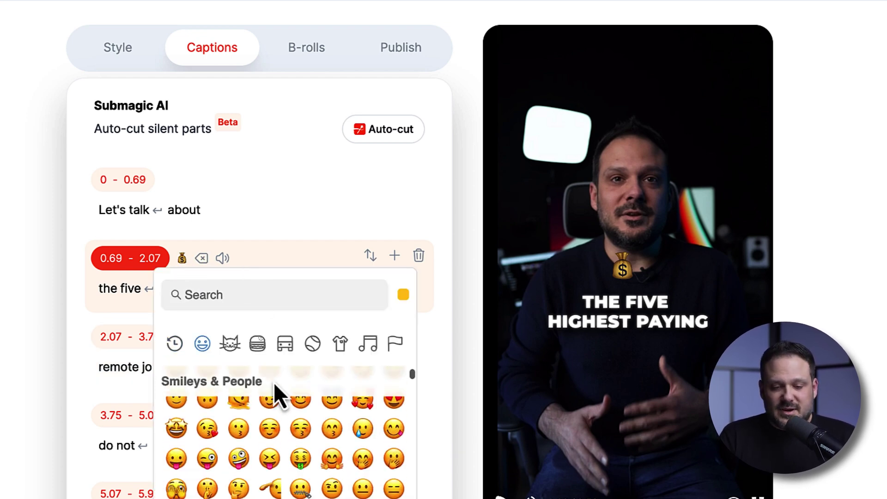
{"action": "scroll", "coordinate": [276, 388], "scroll_direction": "up", "scroll_amount": 3}
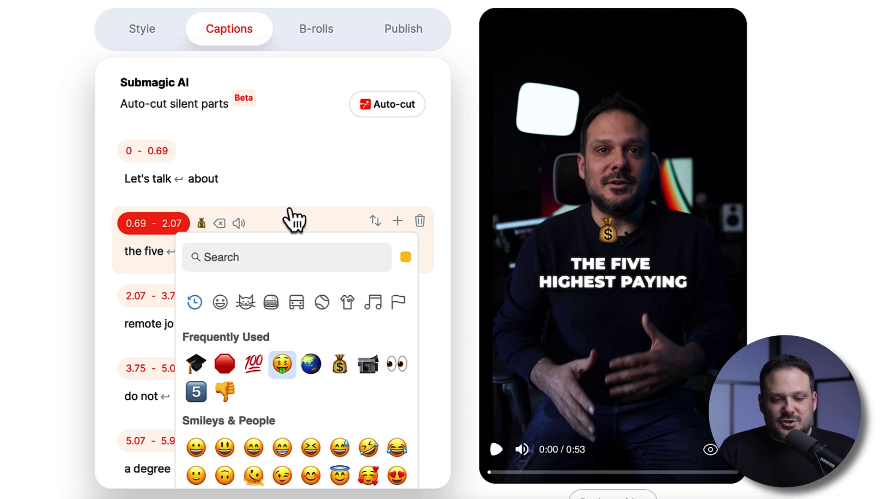
{"action": "left_click", "coordinate": [266, 220]}
{"action": "left_click", "coordinate": [239, 223]}
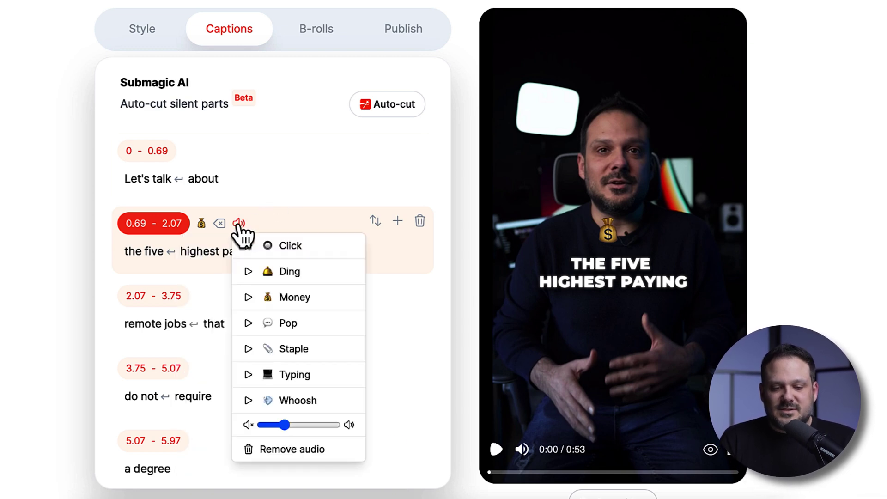
{"action": "left_click", "coordinate": [279, 221]}
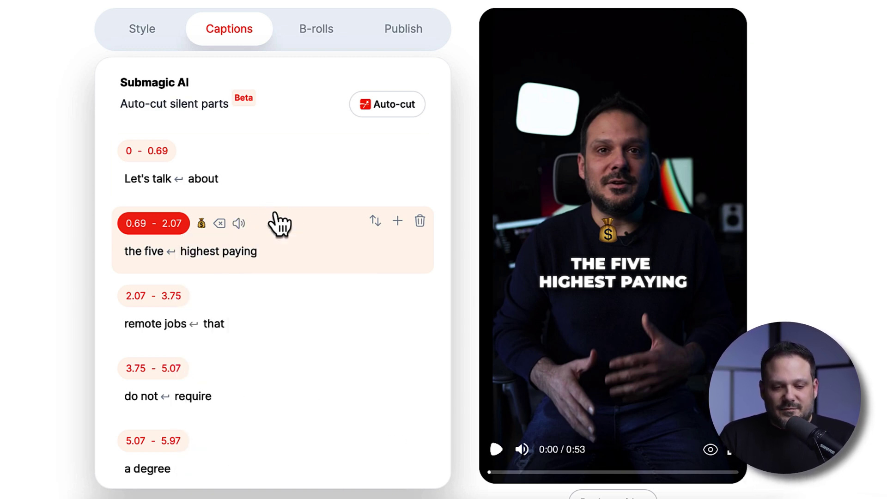
{"action": "scroll", "coordinate": [298, 318], "scroll_direction": "down", "scroll_amount": 1}
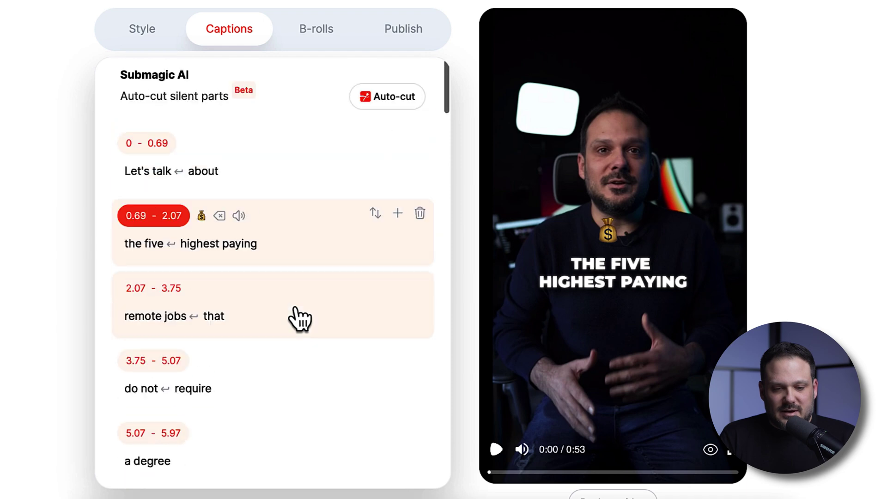
{"action": "scroll", "coordinate": [298, 318], "scroll_direction": "down", "scroll_amount": 7}
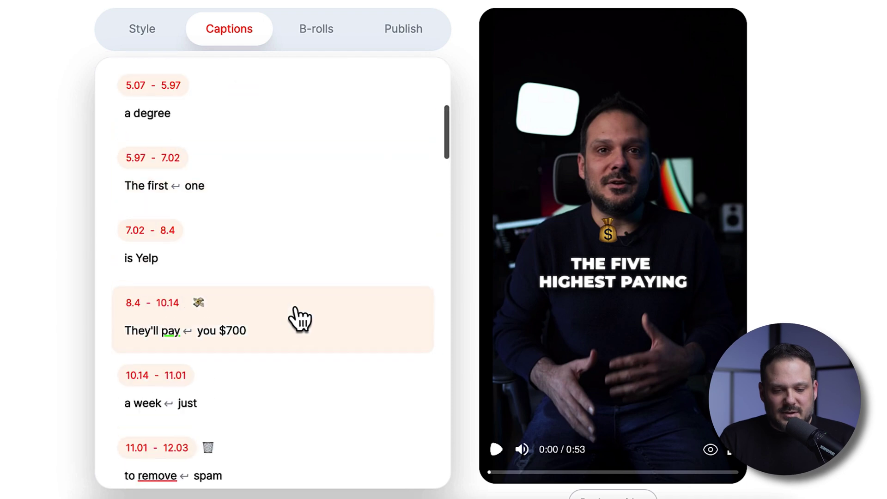
Step: Add the Money sound effect to the 'They'll pay you $700' caption and preview it
{"action": "left_click", "coordinate": [303, 341]}
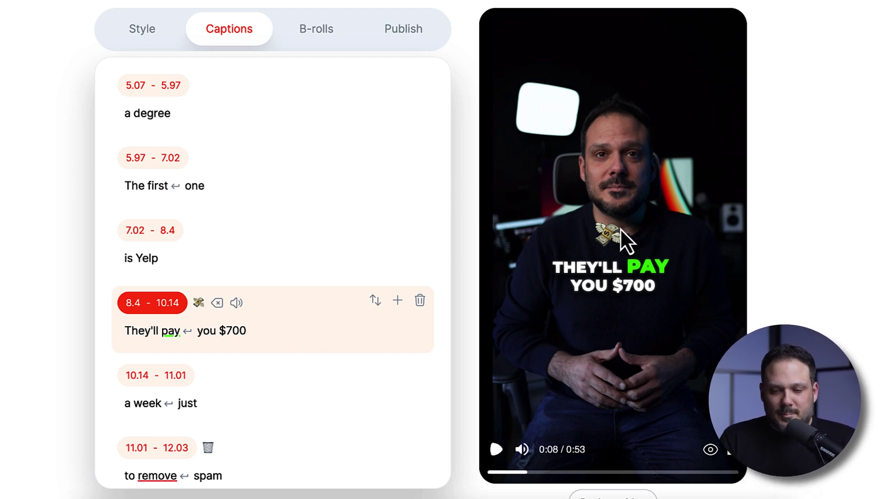
{"action": "left_click", "coordinate": [235, 304]}
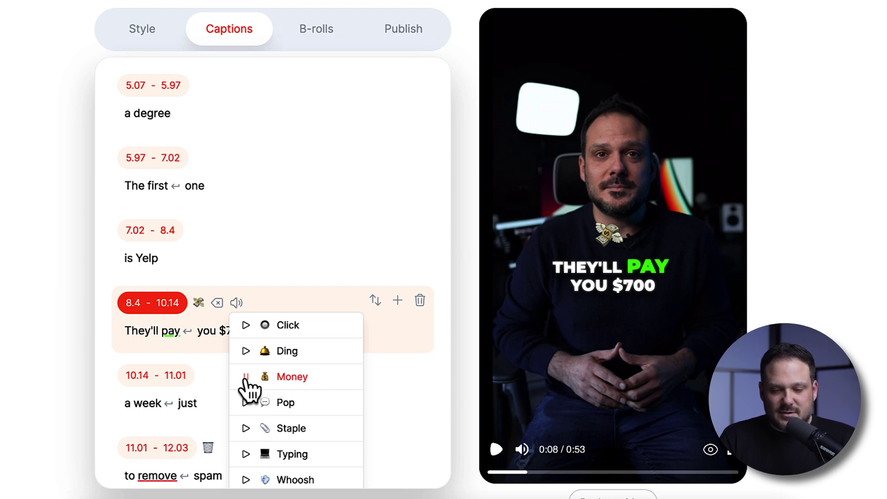
{"action": "left_click", "coordinate": [292, 378]}
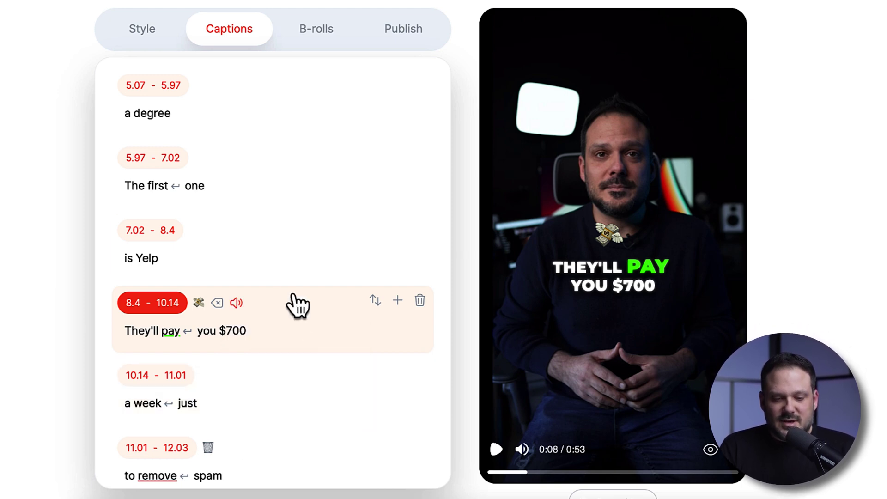
{"action": "left_click", "coordinate": [297, 268]}
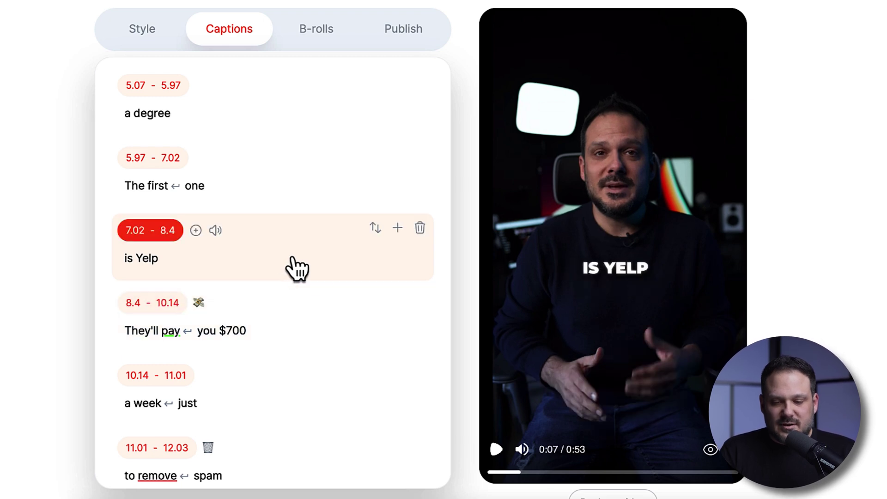
{"action": "left_click", "coordinate": [497, 451]}
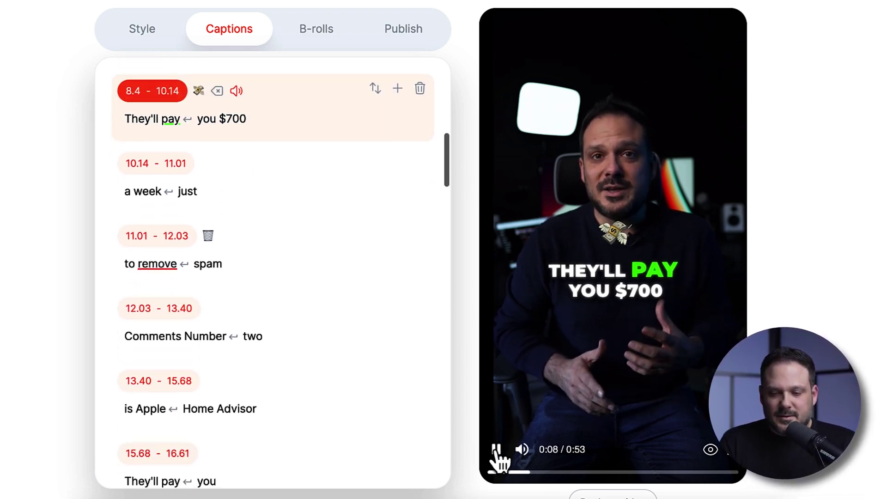
{"action": "left_click", "coordinate": [497, 449]}
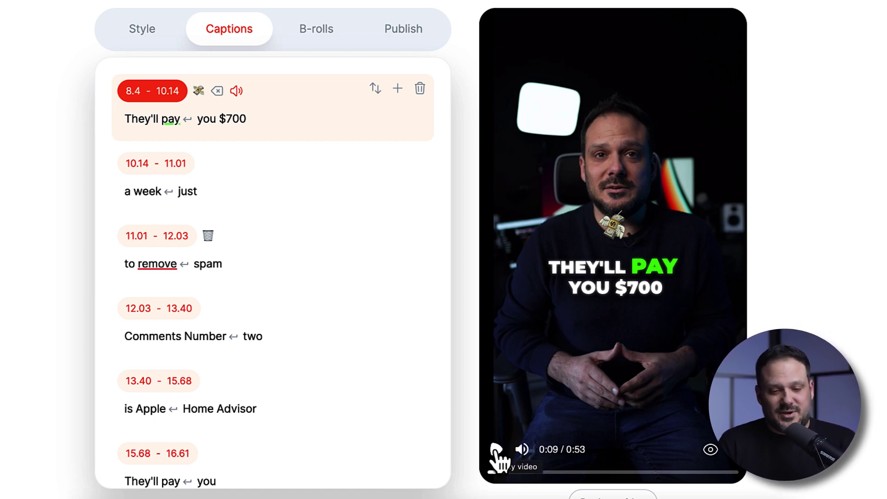
Step: Leave the $700 word unchanged and switch to the B-roll section
{"action": "scroll", "coordinate": [349, 311], "scroll_direction": "up", "scroll_amount": 4}
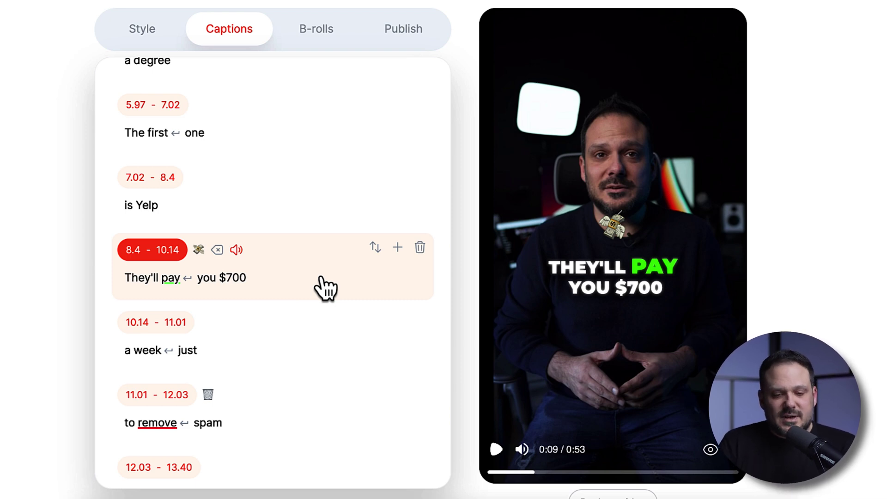
{"action": "left_click", "coordinate": [234, 279]}
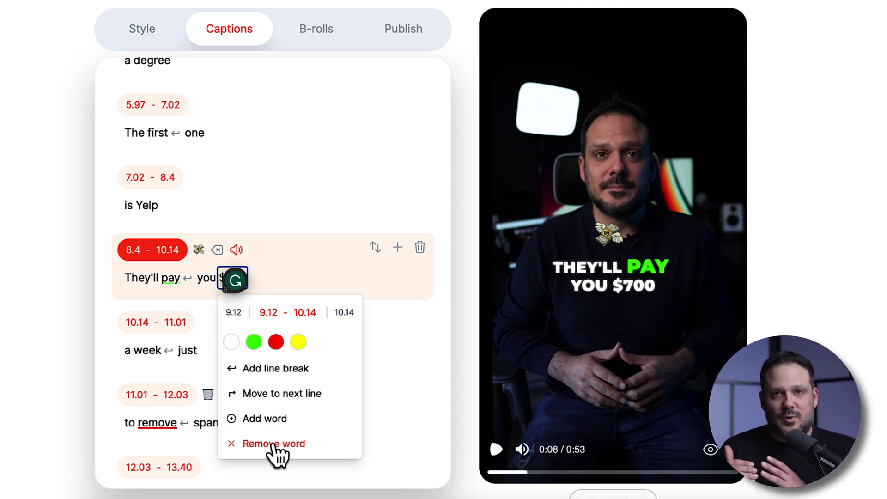
{"action": "left_click", "coordinate": [305, 274]}
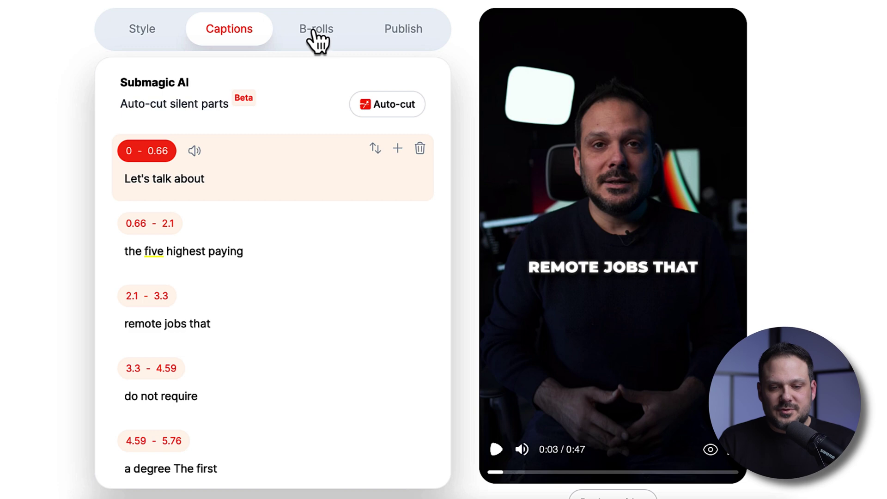
{"action": "left_click", "coordinate": [317, 34]}
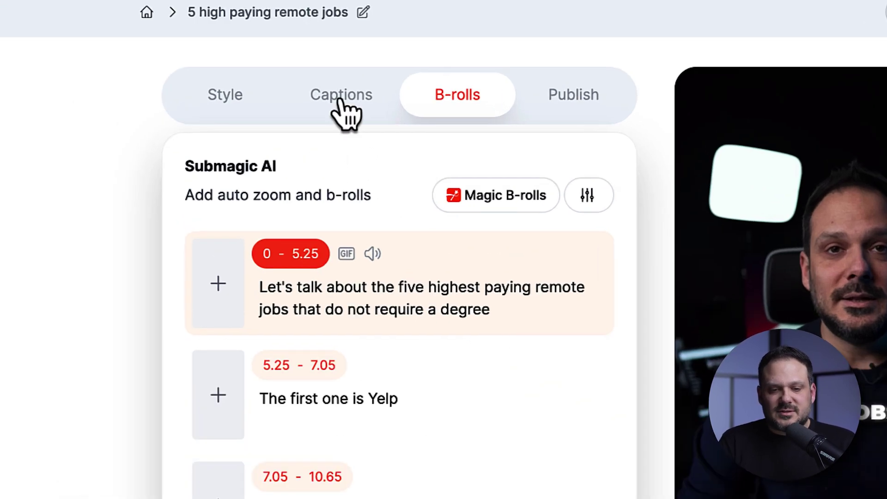
Step: Select the $700 a week line (7.05–10.65 s) in the B-roll list
{"action": "left_click", "coordinate": [339, 100]}
{"action": "left_click", "coordinate": [445, 99]}
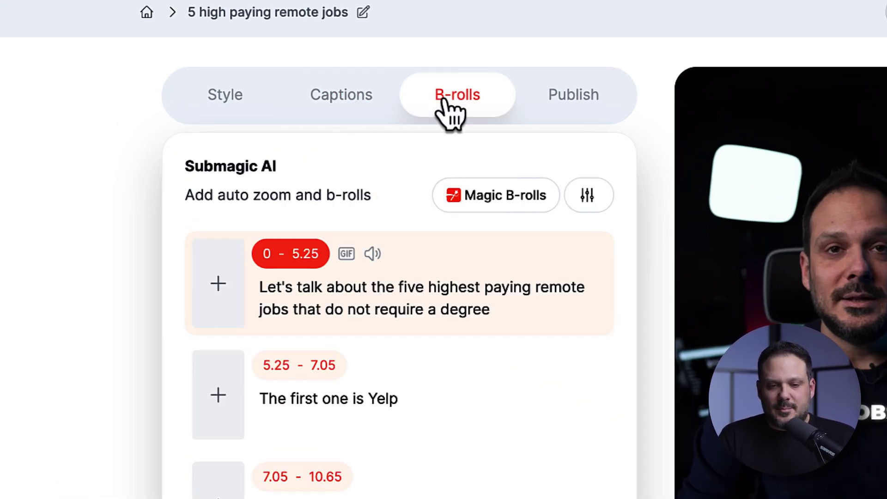
{"action": "scroll", "coordinate": [527, 305], "scroll_direction": "down", "scroll_amount": 4}
{"action": "scroll", "coordinate": [476, 490], "scroll_direction": "up", "scroll_amount": 4}
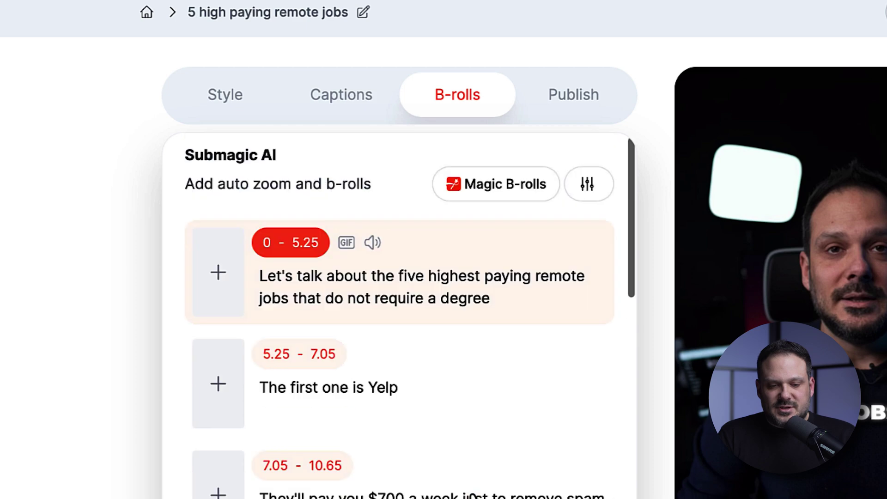
{"action": "scroll", "coordinate": [476, 478], "scroll_direction": "down", "scroll_amount": 3}
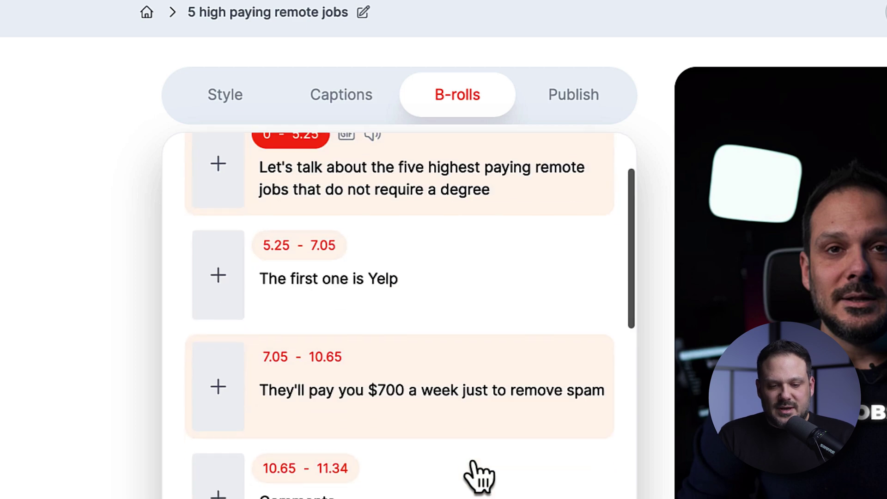
{"action": "left_click", "coordinate": [460, 422]}
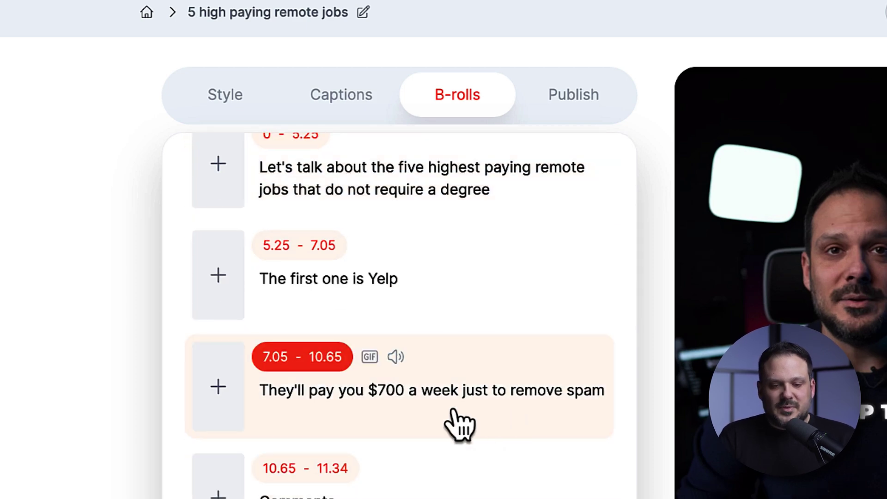
Step: Add a stock B-roll to that line and open the stock video library
{"action": "left_click", "coordinate": [215, 396]}
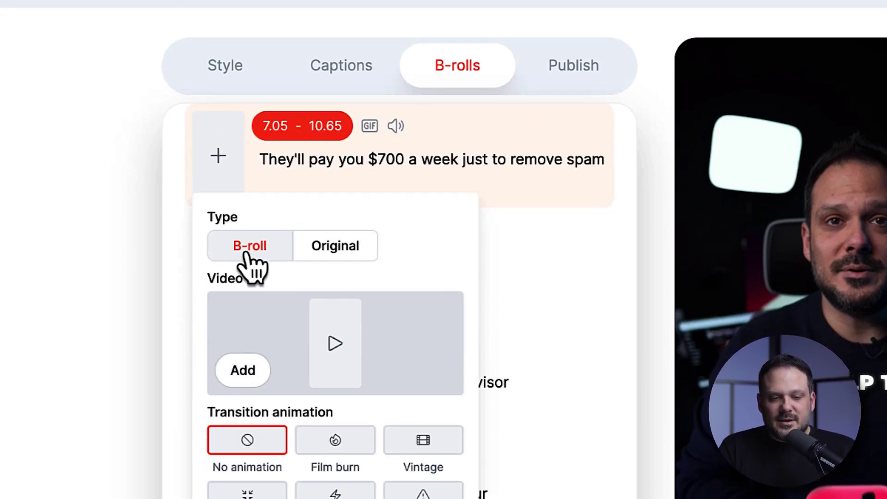
{"action": "left_click", "coordinate": [325, 250]}
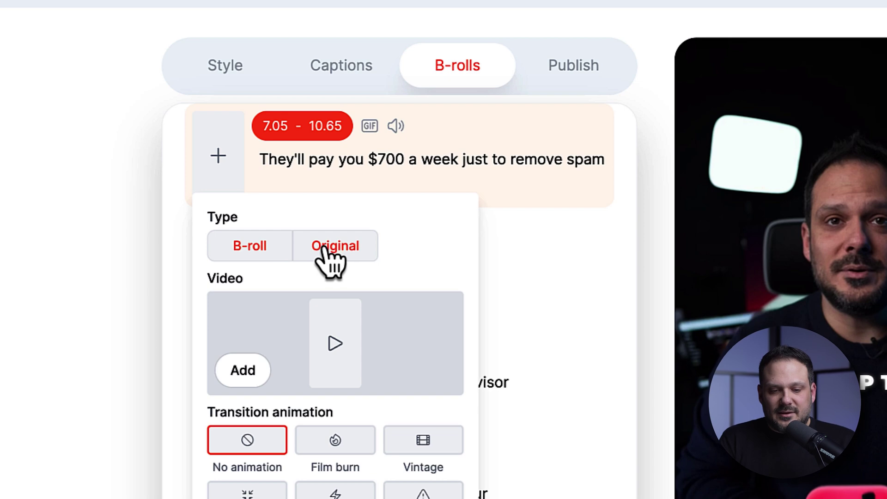
{"action": "left_click", "coordinate": [251, 249]}
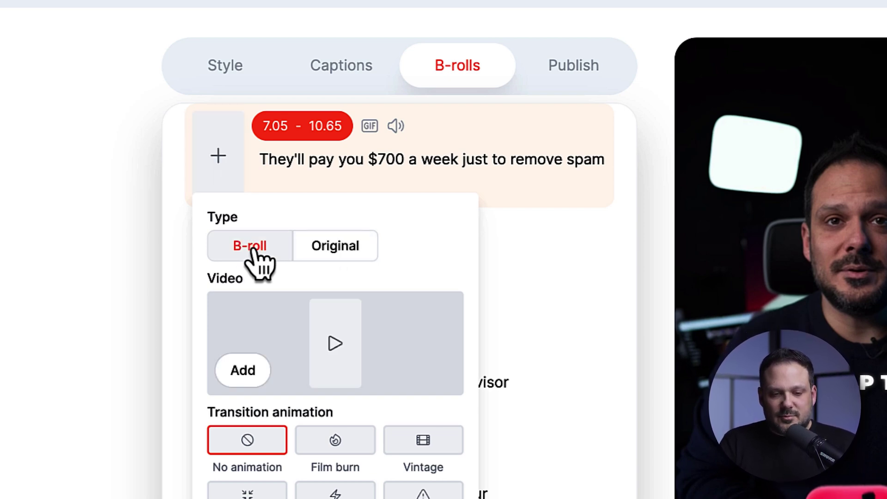
{"action": "left_click", "coordinate": [341, 356]}
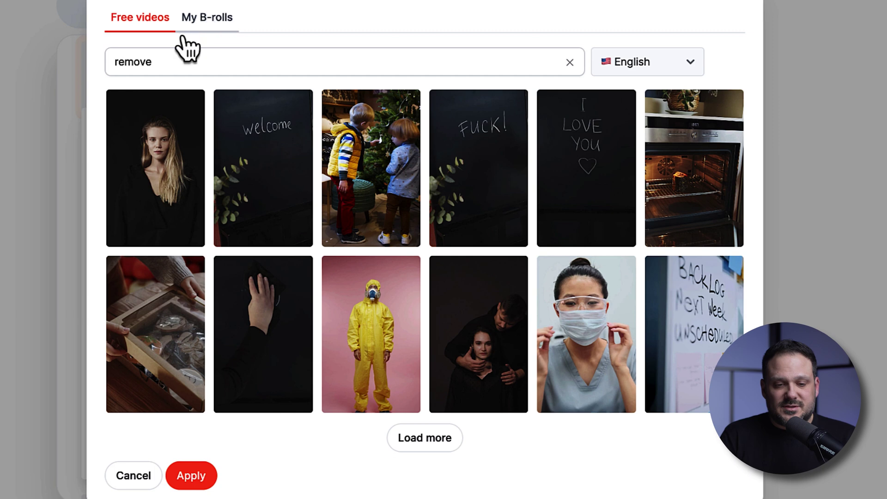
Step: Search the free stock videos for 'money' and pick the close-up dollar-bill clip
{"action": "left_click", "coordinate": [184, 62]}
{"action": "left_click_drag", "start_coordinate": [184, 62], "coordinate": [106, 64]}
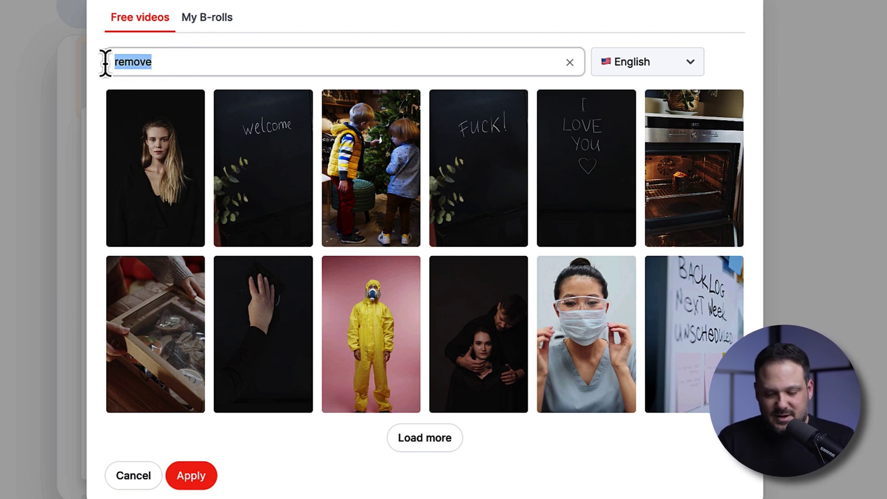
{"action": "type", "text": "money"}
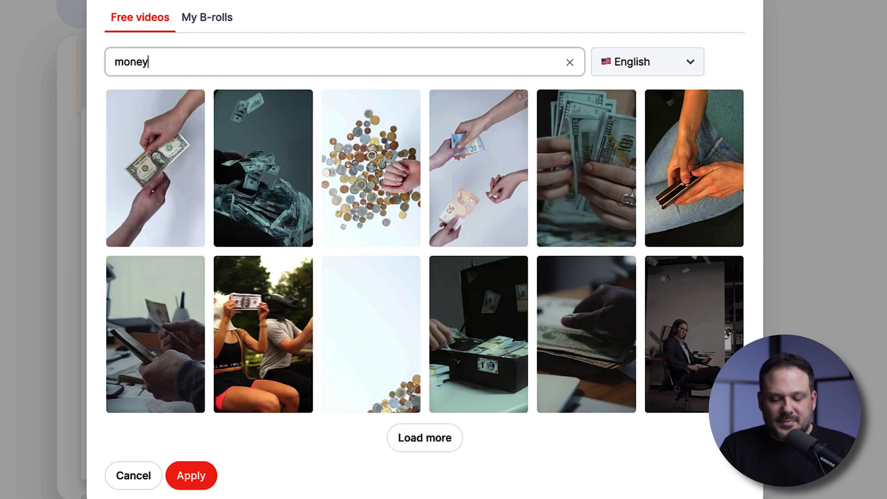
{"action": "left_click", "coordinate": [426, 437]}
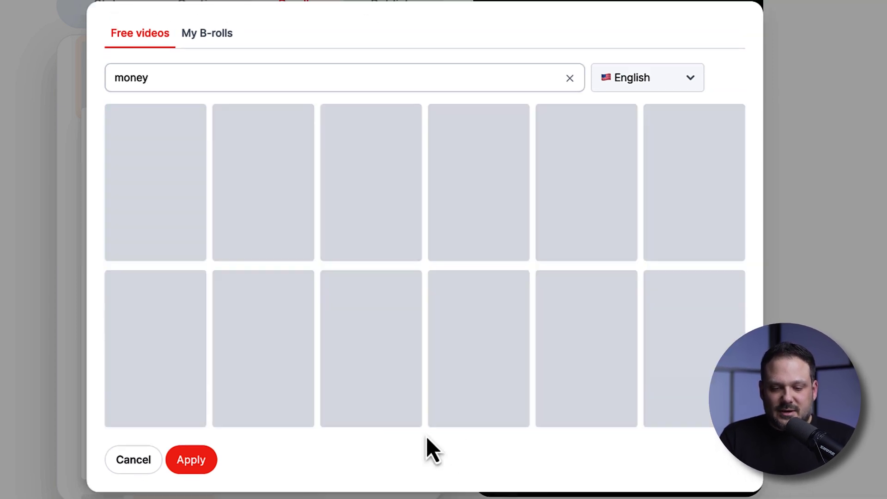
{"action": "scroll", "coordinate": [495, 332], "scroll_direction": "down", "scroll_amount": 3}
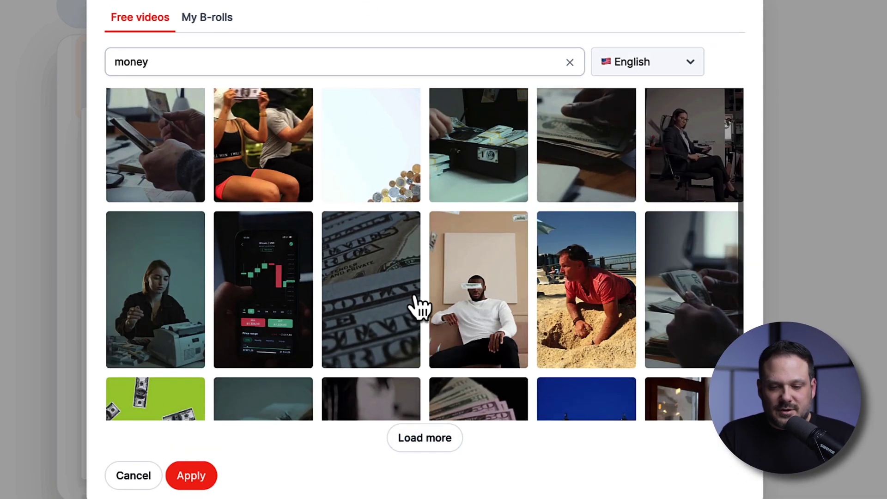
{"action": "left_click", "coordinate": [373, 290]}
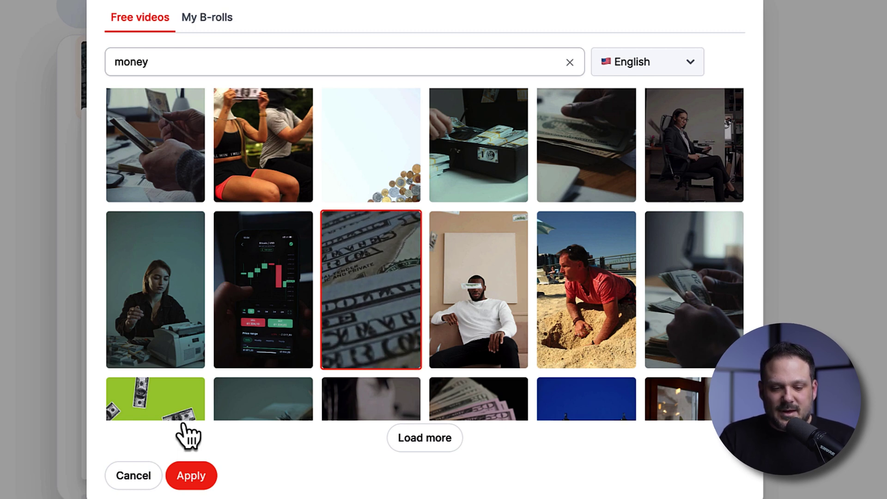
Step: Apply the dollar-bill clip as B-roll on the $700 line and preview it
{"action": "left_click", "coordinate": [190, 476]}
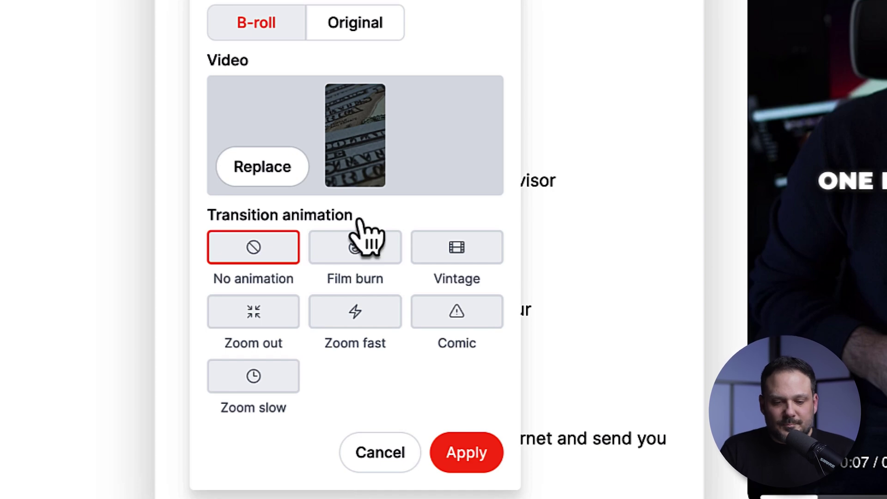
{"action": "left_click", "coordinate": [474, 455]}
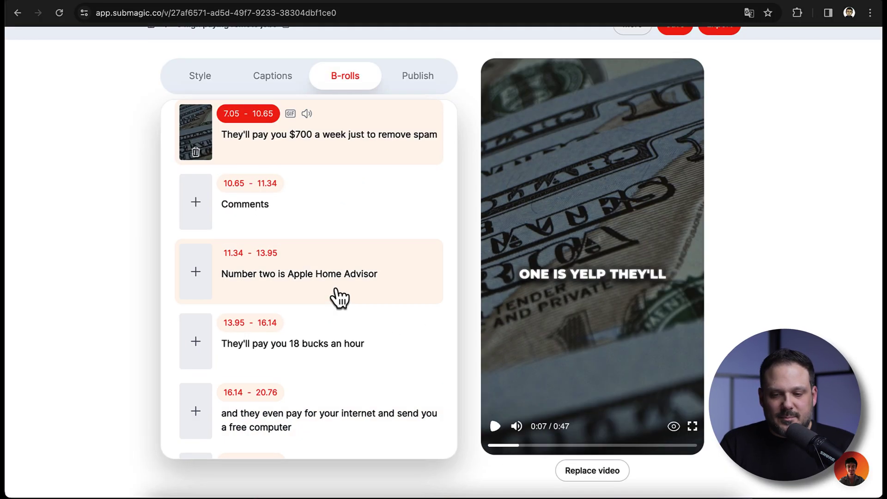
{"action": "scroll", "coordinate": [339, 277], "scroll_direction": "up", "scroll_amount": 3}
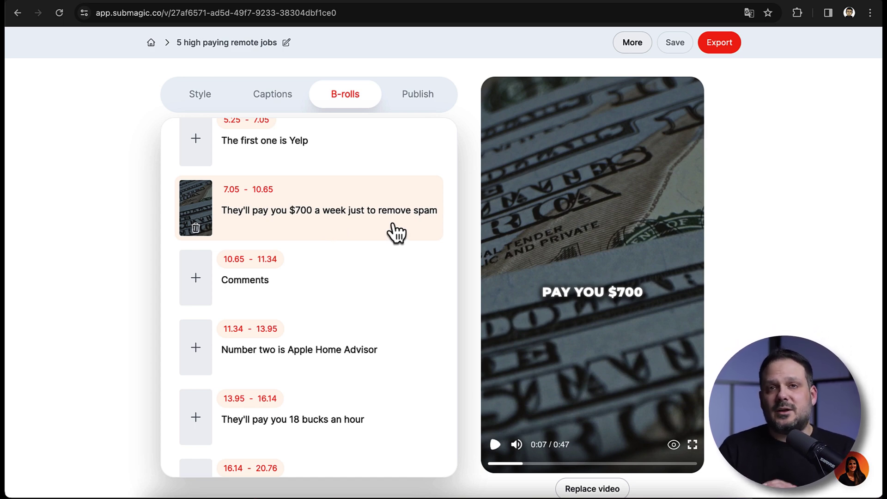
{"action": "scroll", "coordinate": [396, 232], "scroll_direction": "down", "scroll_amount": 1}
{"action": "left_click", "coordinate": [349, 160]}
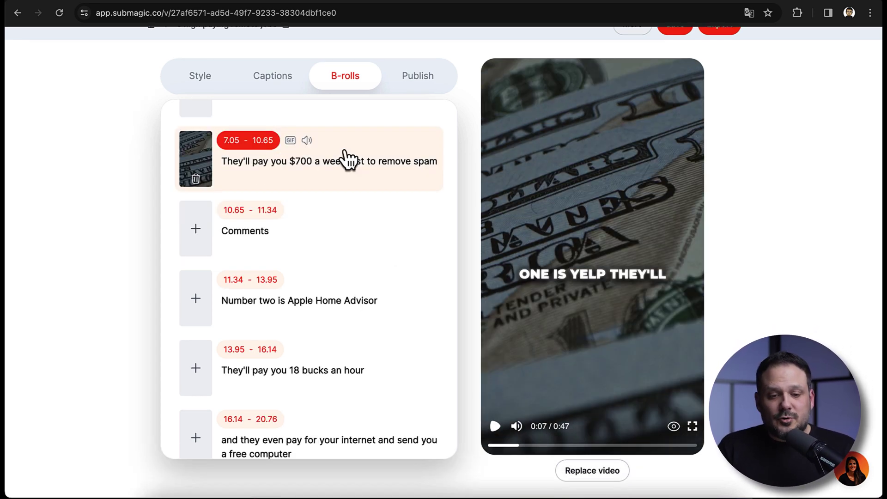
Step: Set the 10.65–11.34 s Comments line to Original footage with a Film burn transition
{"action": "left_click", "coordinate": [331, 244]}
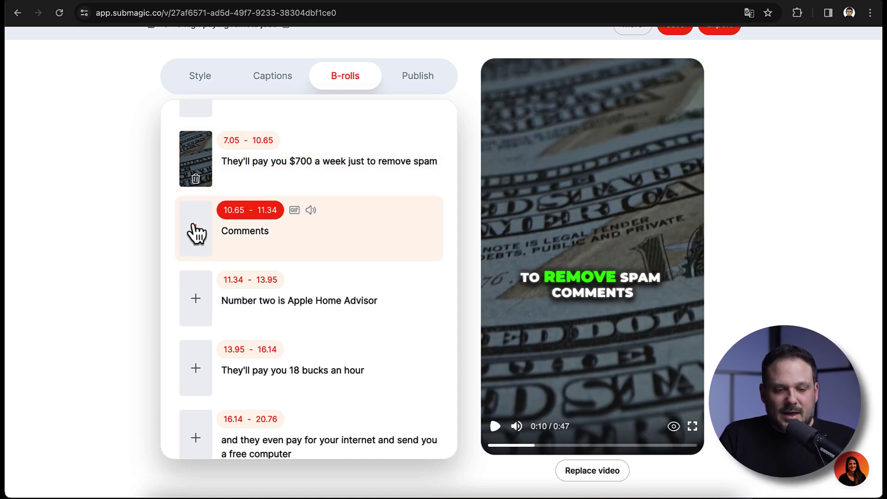
{"action": "left_click", "coordinate": [195, 231]}
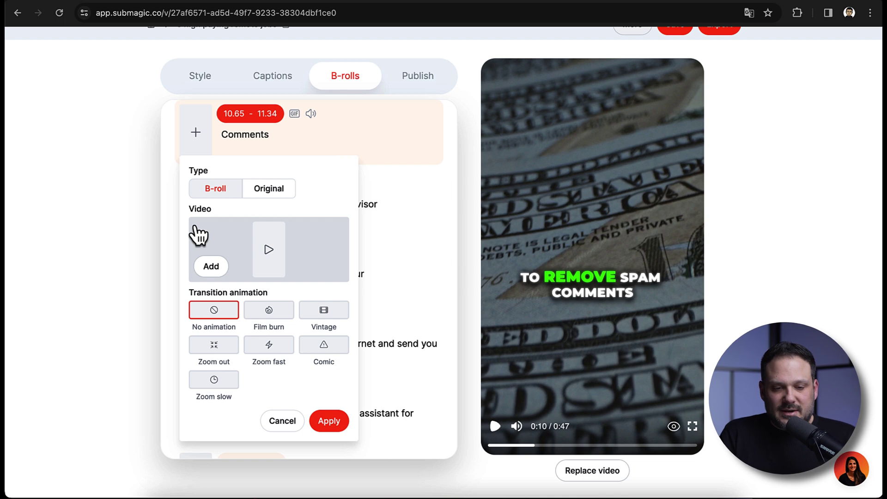
{"action": "left_click", "coordinate": [270, 191]}
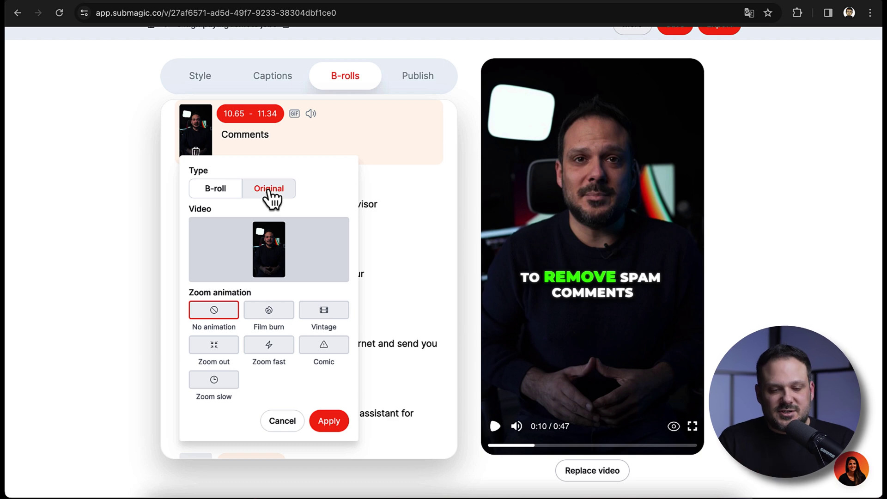
{"action": "left_click", "coordinate": [273, 318]}
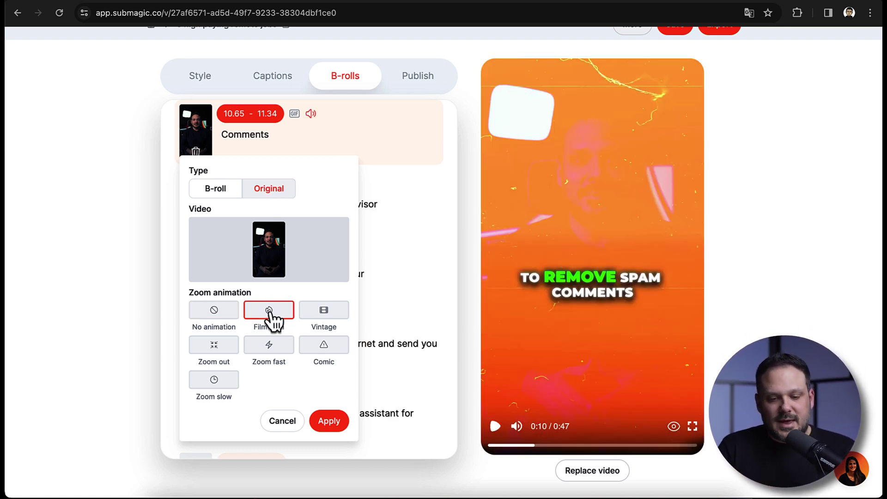
{"action": "left_click", "coordinate": [331, 422]}
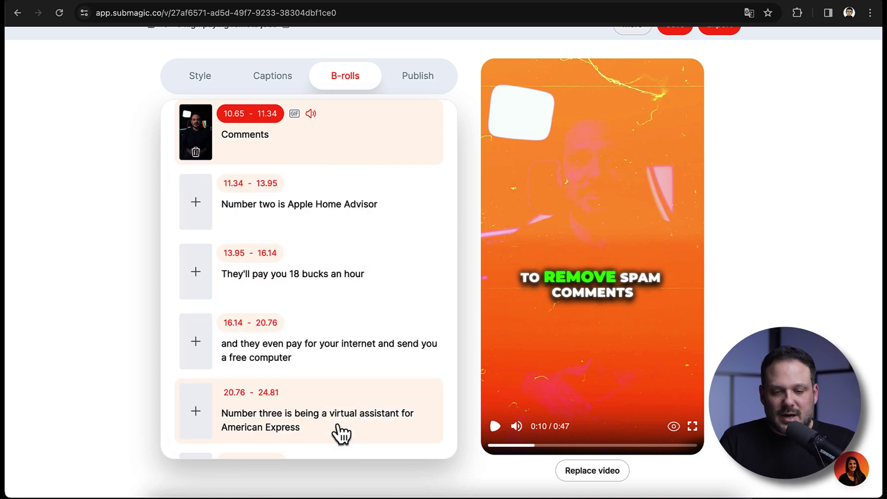
Step: Preview the video from the $700 line to check the B-rolls so far
{"action": "scroll", "coordinate": [360, 146], "scroll_direction": "up", "scroll_amount": 3}
{"action": "left_click", "coordinate": [357, 150]}
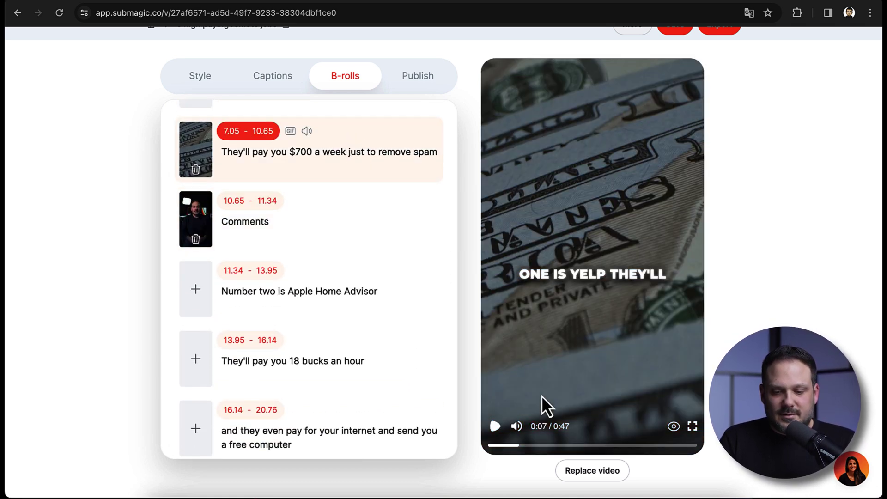
{"action": "left_click", "coordinate": [495, 426]}
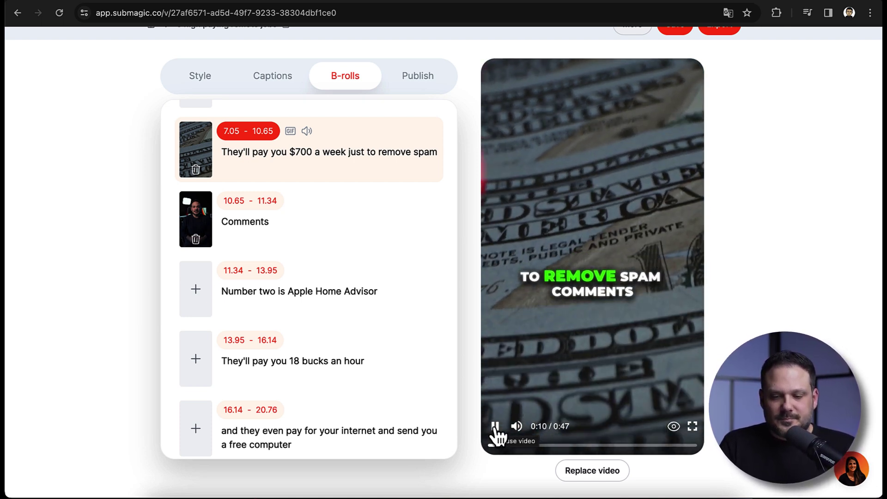
{"action": "left_click", "coordinate": [495, 425]}
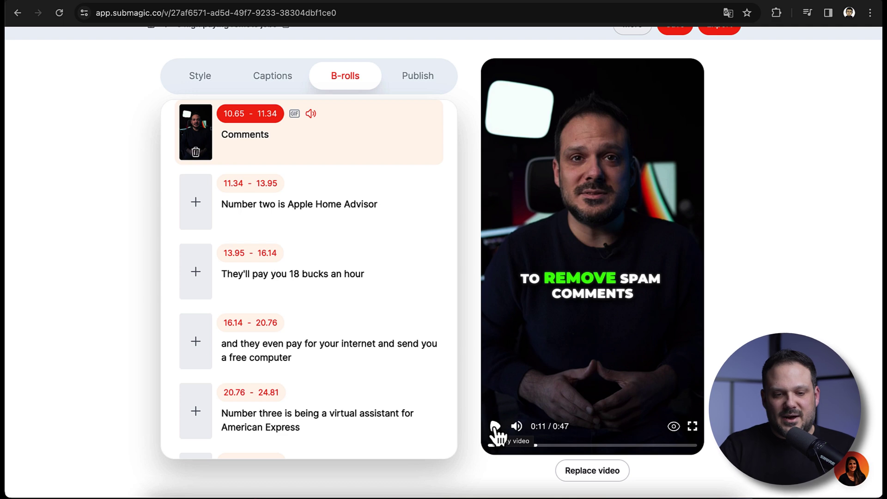
Step: Pick 'Home' as the B-roll keyword for the 11.34–13.95 s Apple Home Advisor line
{"action": "scroll", "coordinate": [368, 129], "scroll_direction": "up", "scroll_amount": 1}
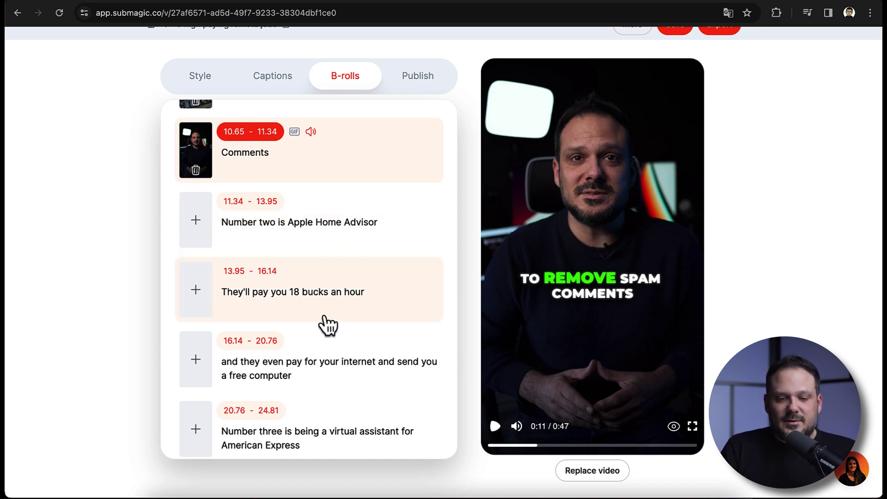
{"action": "left_click", "coordinate": [329, 292]}
{"action": "left_click", "coordinate": [340, 223]}
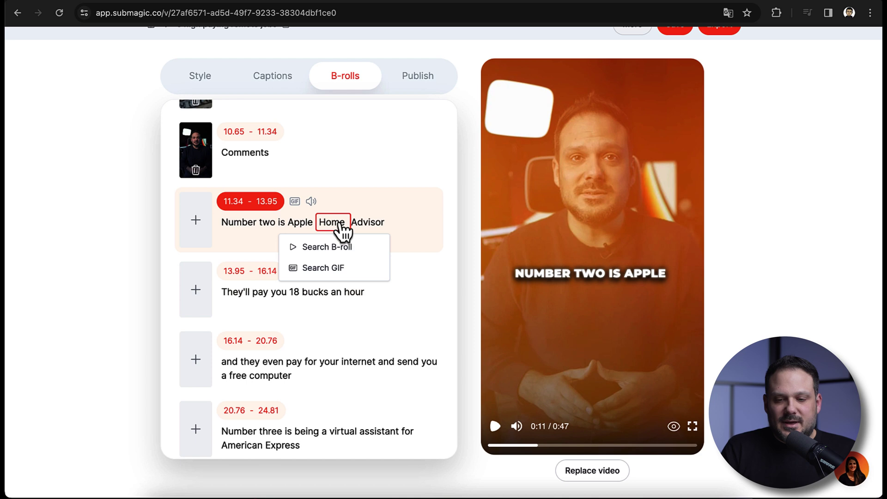
Step: Apply a Zoom fast transition to the Apple Home Advisor line and preview the result
{"action": "left_click", "coordinate": [196, 221]}
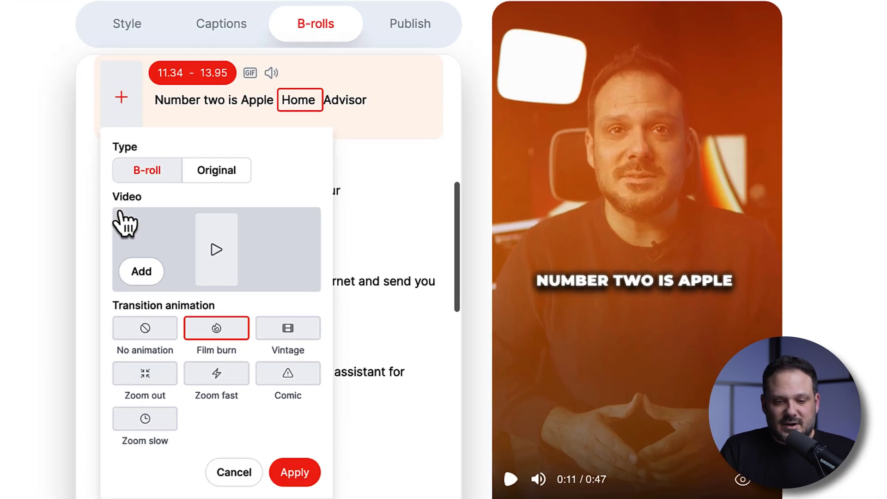
{"action": "left_click", "coordinate": [218, 375]}
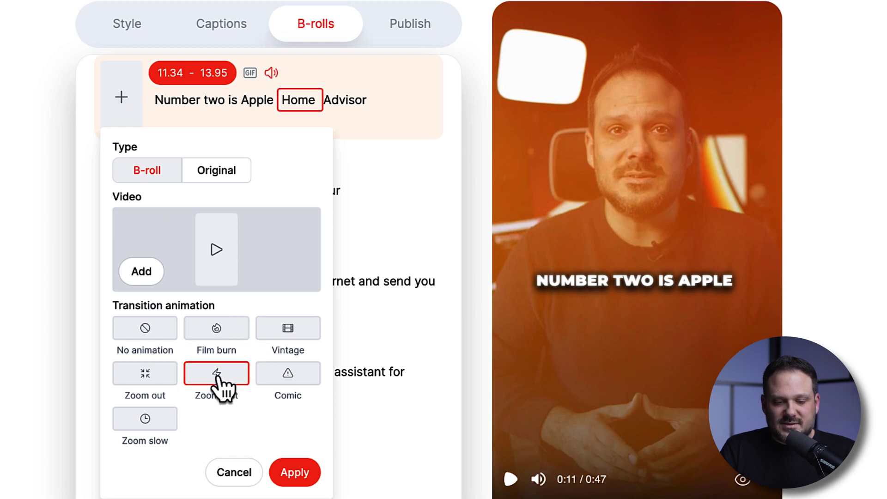
{"action": "left_click", "coordinate": [295, 471]}
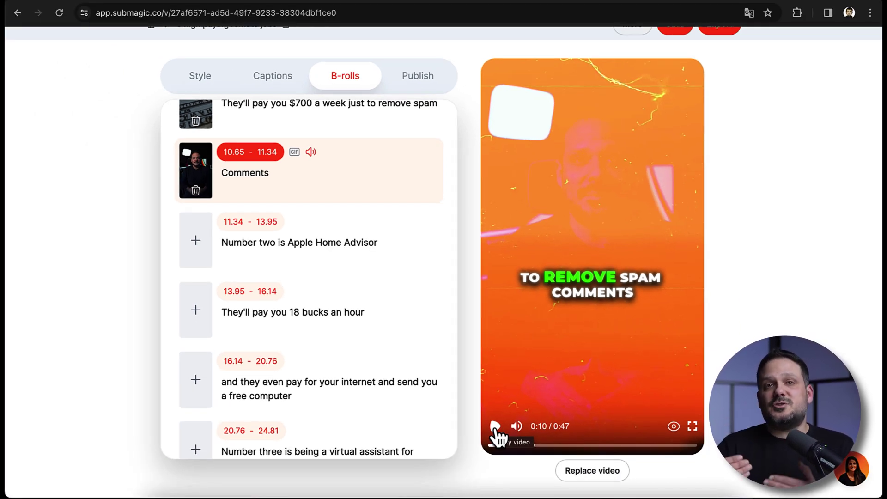
{"action": "left_click", "coordinate": [495, 426]}
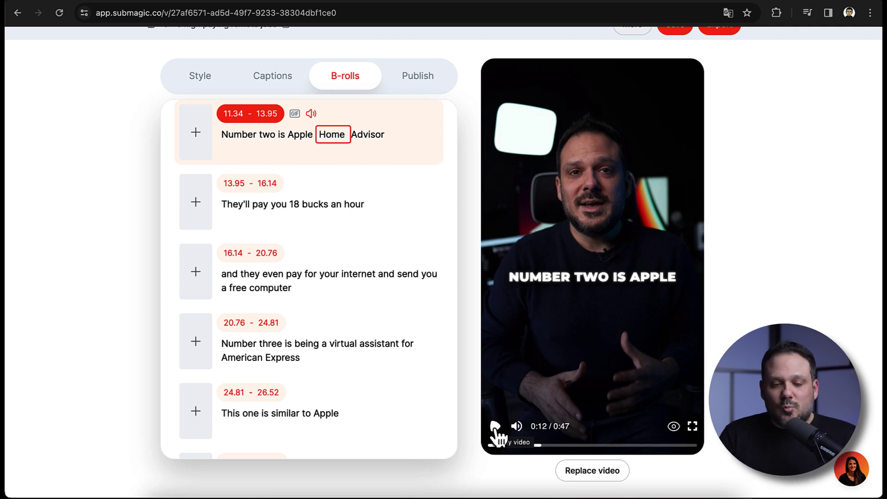
{"action": "scroll", "coordinate": [451, 191], "scroll_direction": "up", "scroll_amount": 1}
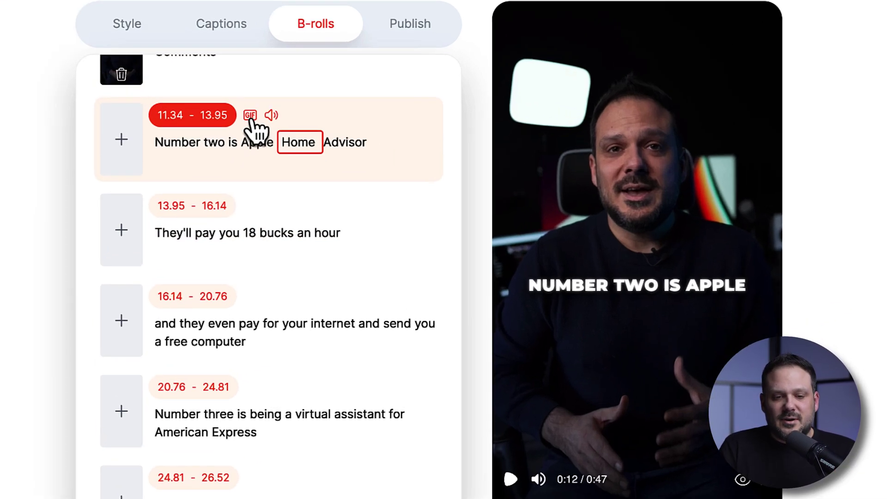
Step: Overlay the laughing man GIF from a Giphy search for 'funny' on this segment
{"action": "left_click", "coordinate": [295, 147]}
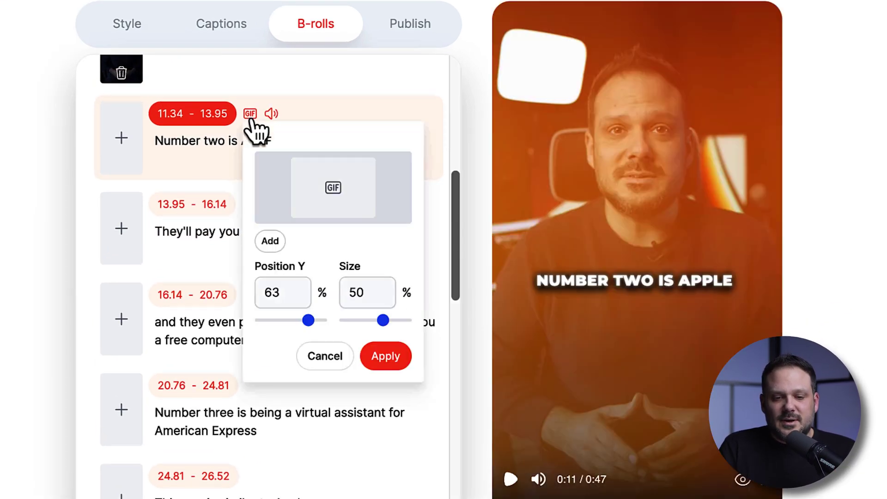
{"action": "scroll", "coordinate": [252, 122], "scroll_direction": "down", "scroll_amount": 1}
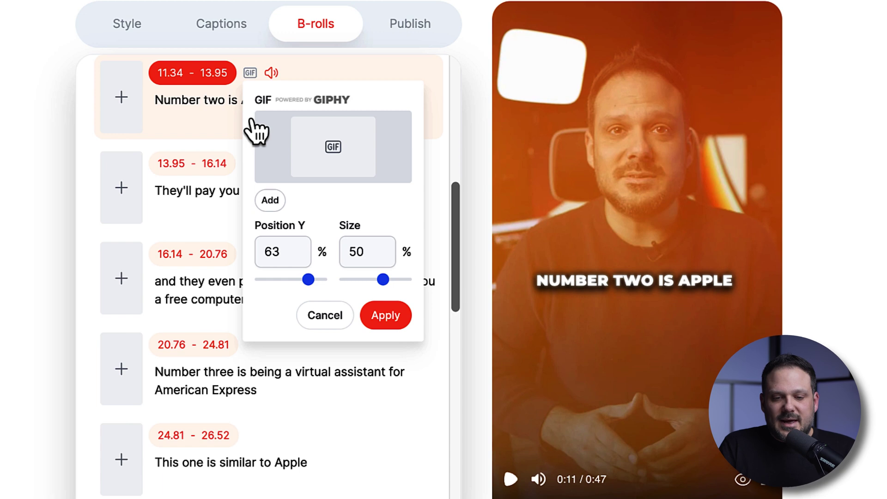
{"action": "left_click", "coordinate": [323, 145]}
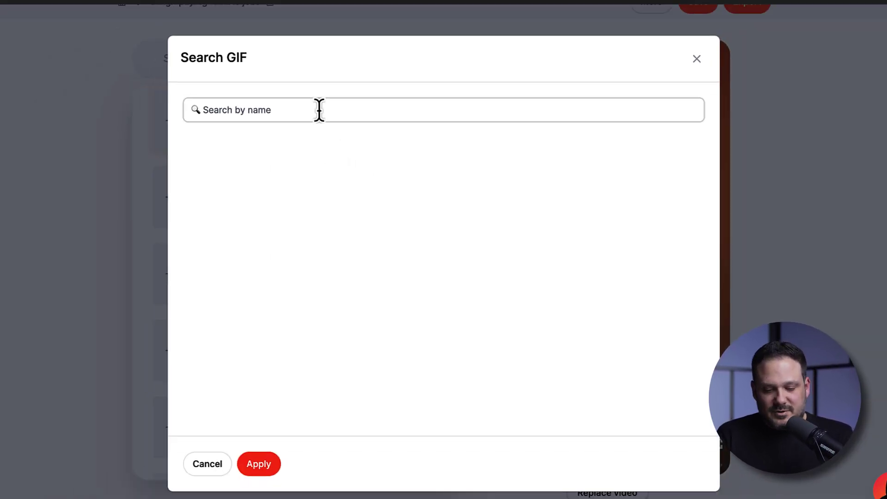
{"action": "type", "text": "funny"}
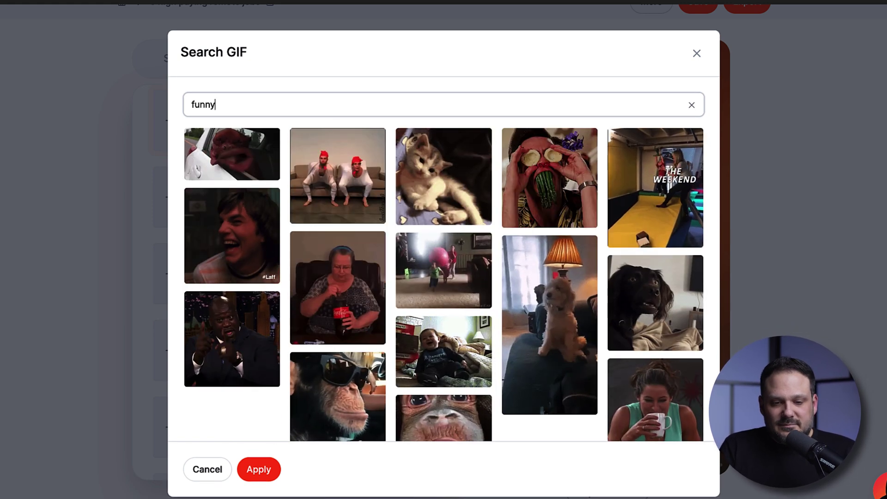
{"action": "left_click", "coordinate": [233, 251]}
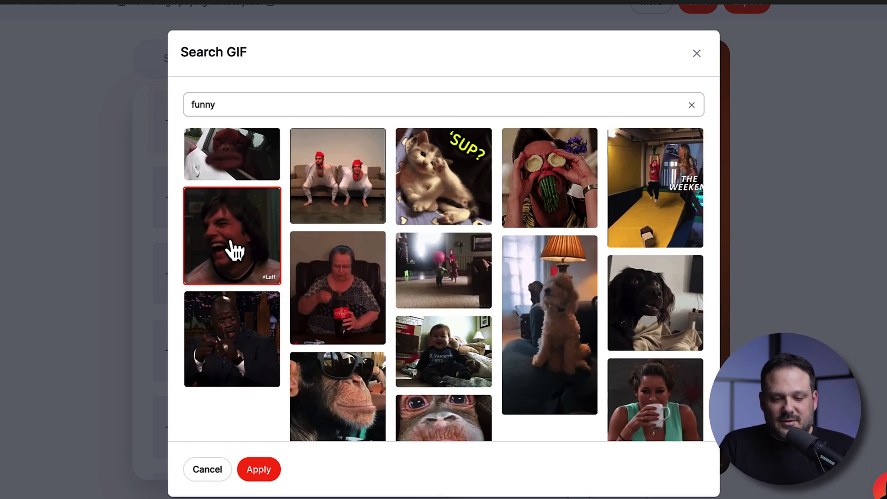
{"action": "left_click", "coordinate": [257, 470]}
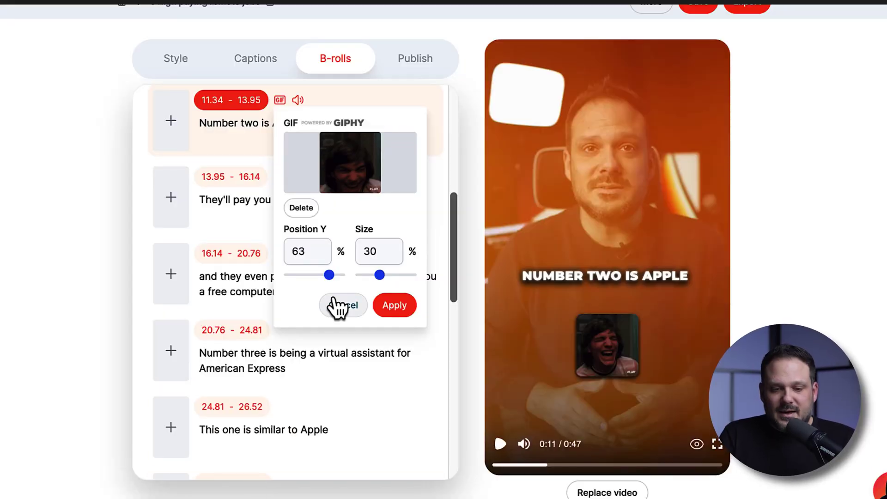
Step: Enlarge the GIF and place it below the caption, then go to Publish settings
{"action": "mouse_move", "coordinate": [329, 275]}
{"action": "left_mouse_down"}
{"action": "mouse_move", "coordinate": [347, 277]}
{"action": "mouse_move", "coordinate": [325, 276]}
{"action": "left_mouse_up"}
{"action": "mouse_move", "coordinate": [380, 275]}
{"action": "left_mouse_down"}
{"action": "mouse_move", "coordinate": [404, 276]}
{"action": "mouse_move", "coordinate": [360, 277]}
{"action": "mouse_move", "coordinate": [400, 276]}
{"action": "mouse_move", "coordinate": [390, 276]}
{"action": "left_mouse_up"}
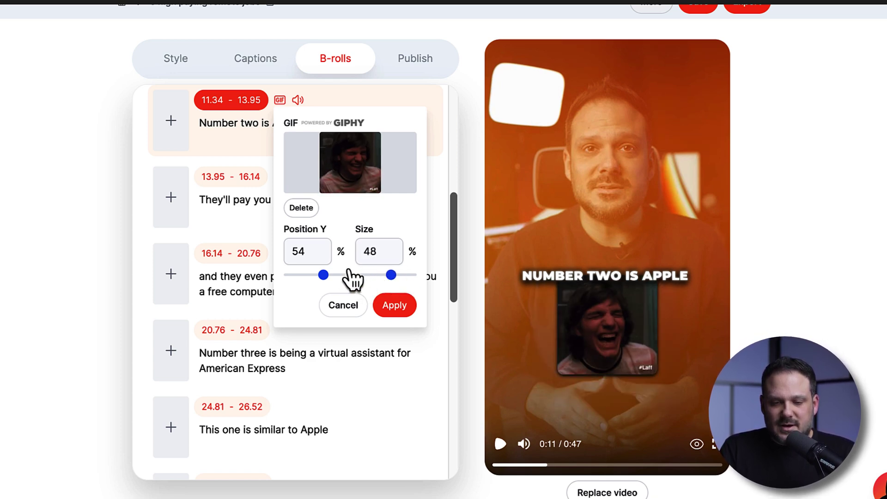
{"action": "mouse_move", "coordinate": [323, 276]}
{"action": "left_mouse_down"}
{"action": "mouse_move", "coordinate": [335, 276]}
{"action": "mouse_move", "coordinate": [326, 276]}
{"action": "left_mouse_up"}
{"action": "left_click", "coordinate": [394, 305]}
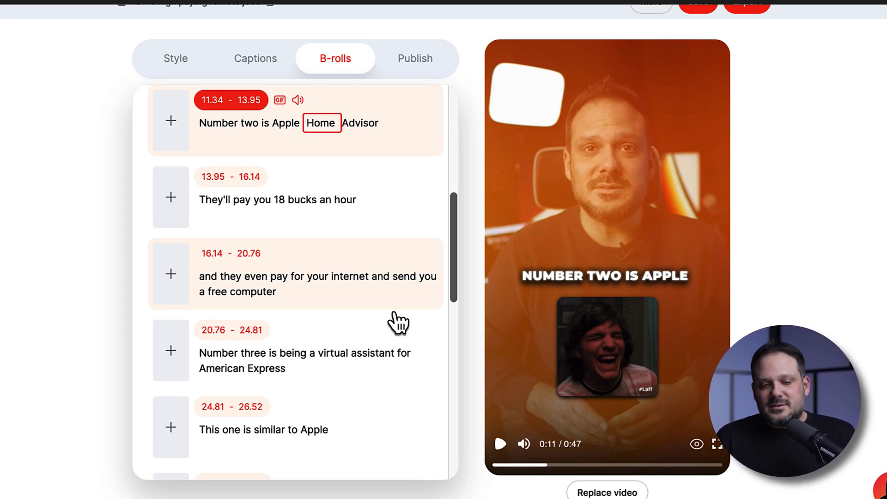
{"action": "left_click", "coordinate": [416, 61]}
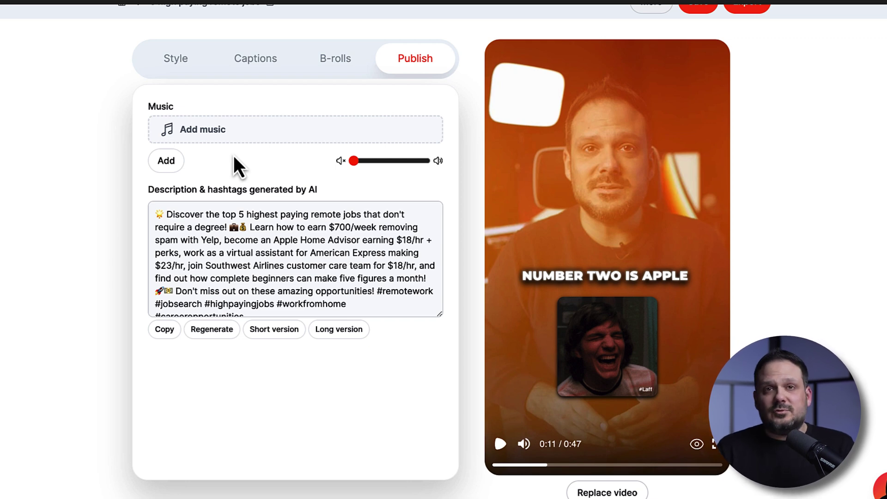
Step: Review the background music picker and volume without adding any music
{"action": "left_click", "coordinate": [218, 133]}
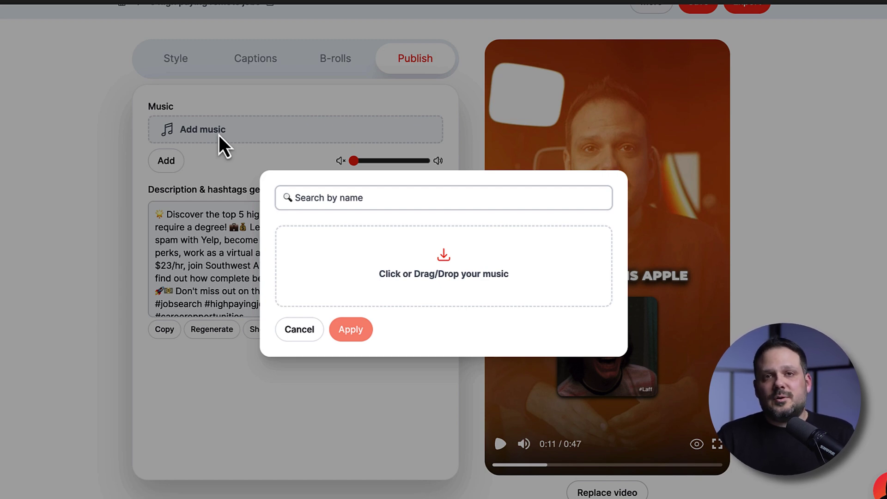
{"action": "left_click", "coordinate": [307, 331]}
{"action": "mouse_move", "coordinate": [354, 161]}
{"action": "left_mouse_down"}
{"action": "mouse_move", "coordinate": [400, 160]}
{"action": "mouse_move", "coordinate": [354, 161]}
{"action": "left_mouse_up"}
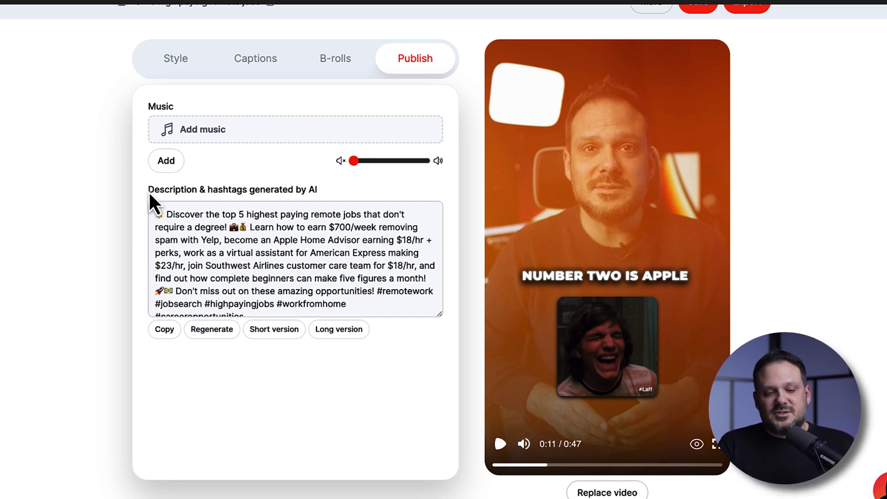
Step: Look over the AI-generated description and hashtags about top remote jobs
{"action": "left_click_drag", "start_coordinate": [148, 191], "coordinate": [327, 193]}
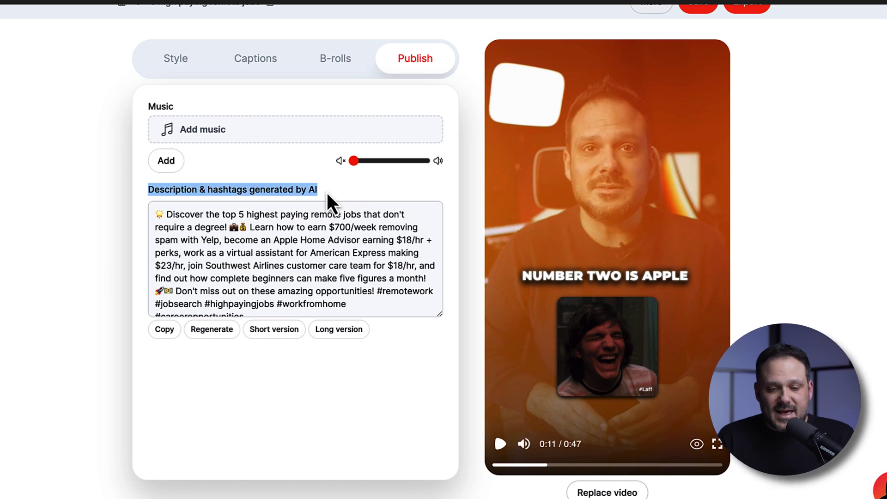
{"action": "left_click", "coordinate": [326, 192]}
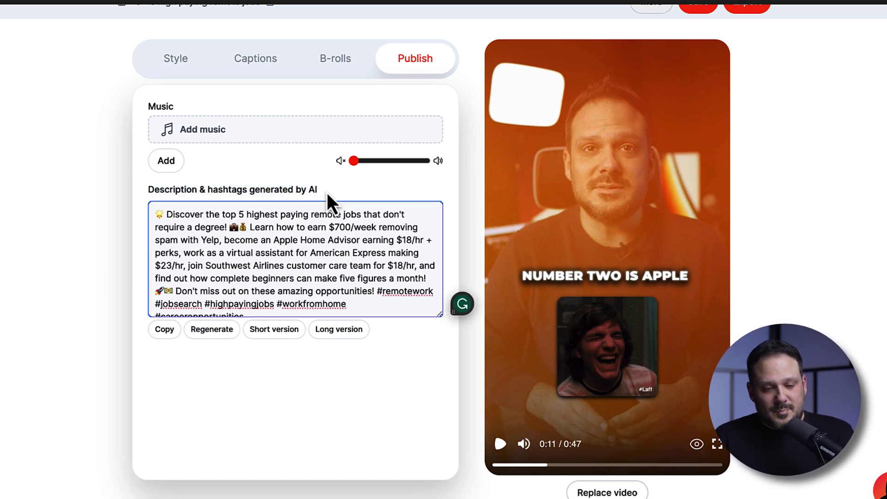
{"action": "scroll", "coordinate": [273, 264], "scroll_direction": "down", "scroll_amount": 1}
{"action": "scroll", "coordinate": [273, 262], "scroll_direction": "up", "scroll_amount": 1}
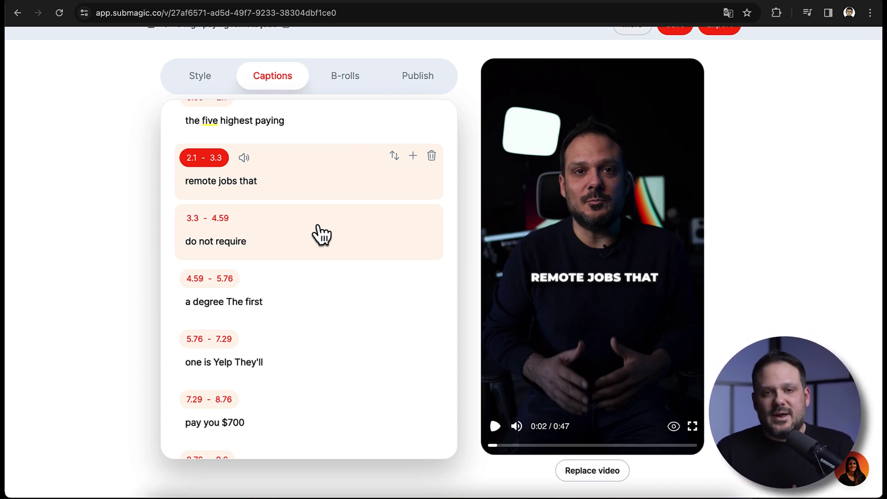
Step: Save the '5 high paying remote jobs' project
{"action": "scroll", "coordinate": [322, 235], "scroll_direction": "up", "scroll_amount": 3}
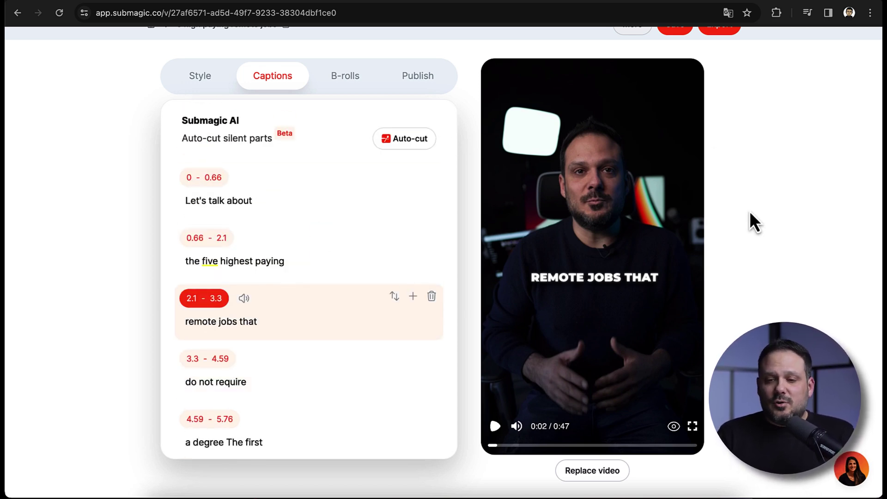
{"action": "scroll", "coordinate": [749, 211], "scroll_direction": "up", "scroll_amount": 1}
{"action": "left_click", "coordinate": [678, 43]}
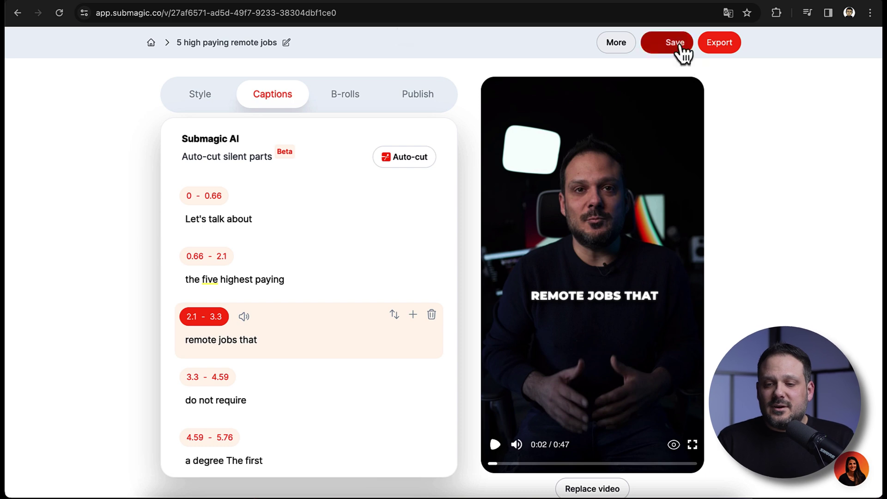